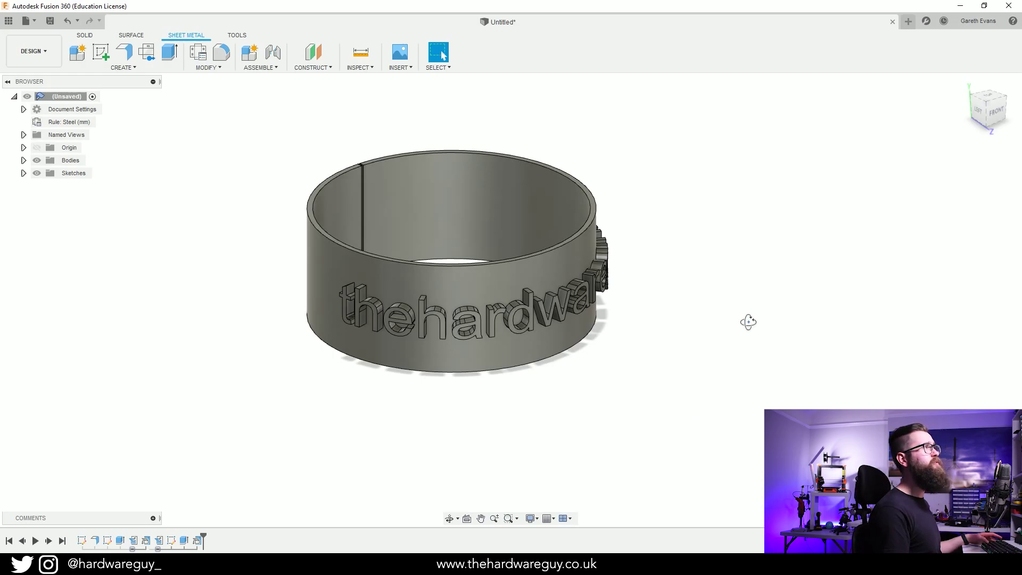
Step: Orbit the finished ring to view its raised text from several angles
mouse_move(748, 322)
shift+middle_down()
mouse_move(726, 330)
mouse_move(666, 324)
mouse_move(744, 321)
shift+middle_up()
shift+middle_drag(647, 330, 656, 301)
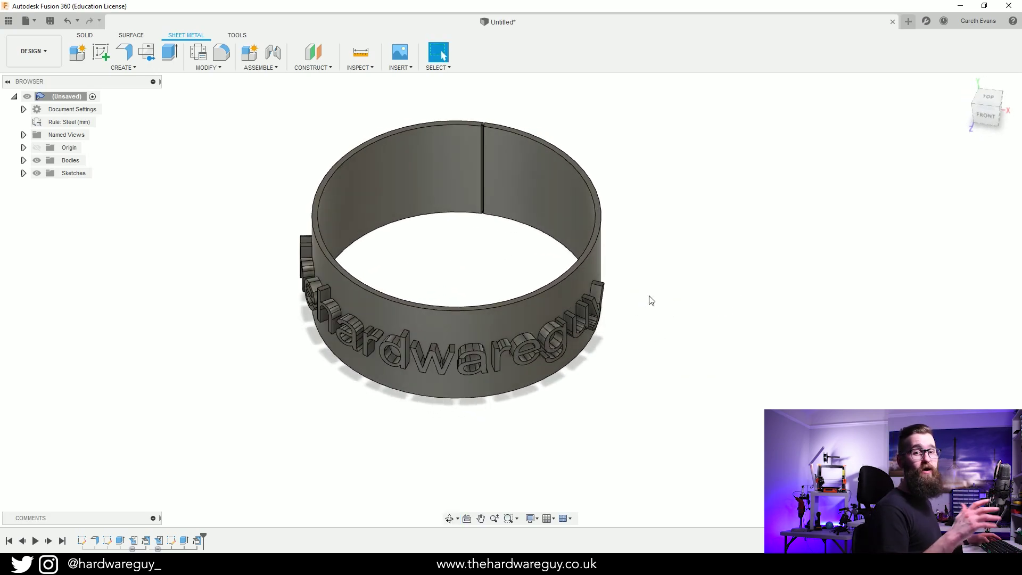
shift+middle_drag(673, 295, 716, 309)
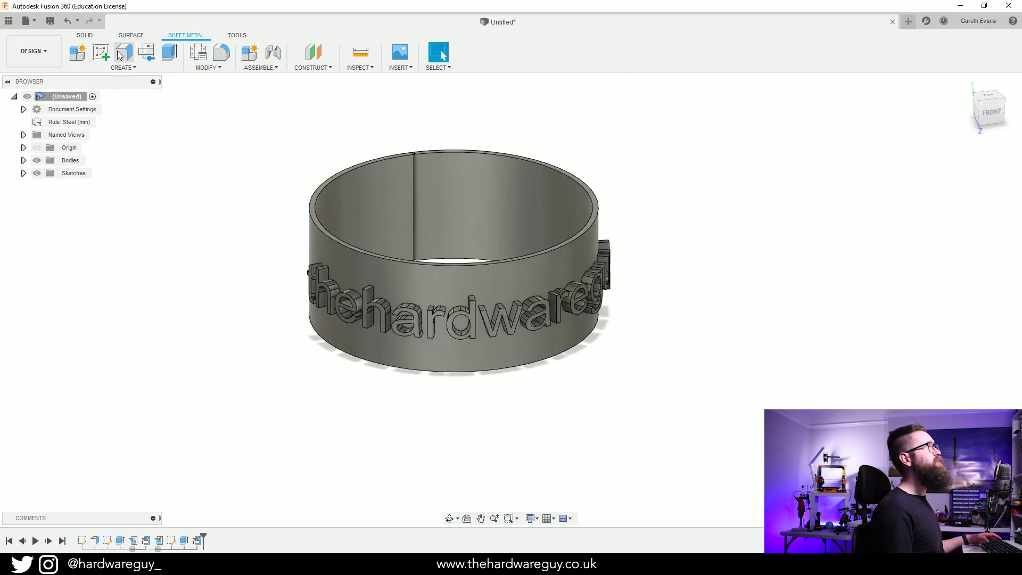
Step: Start a new blank design and open a sketch on the horizontal XZ ground plane
click(26, 21)
click(36, 37)
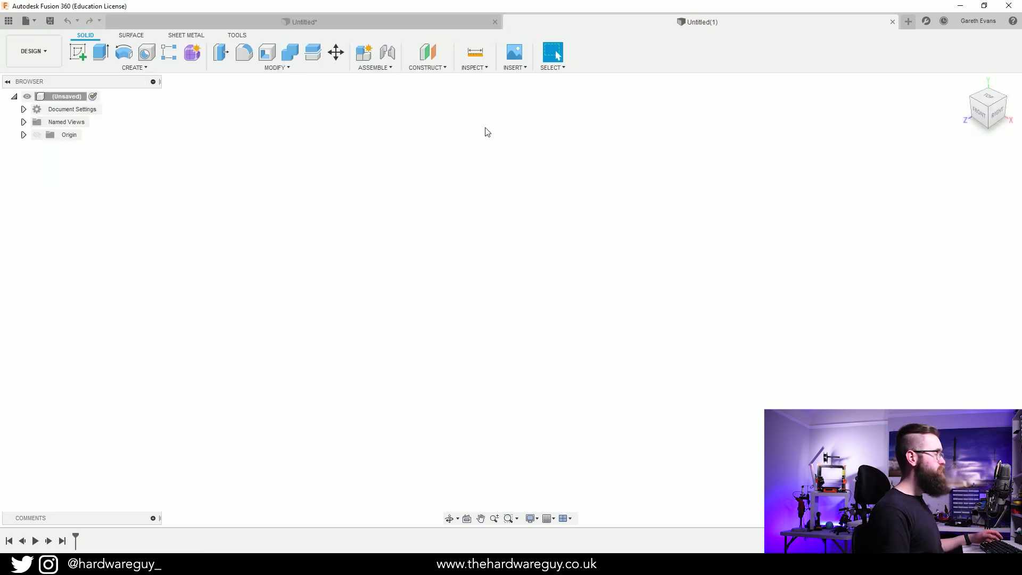
click(80, 56)
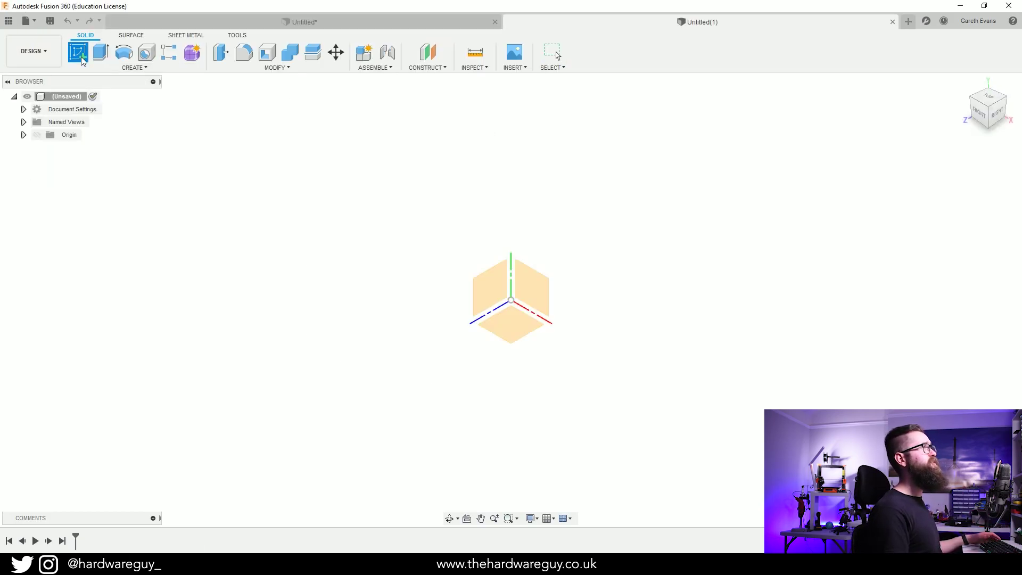
click(515, 325)
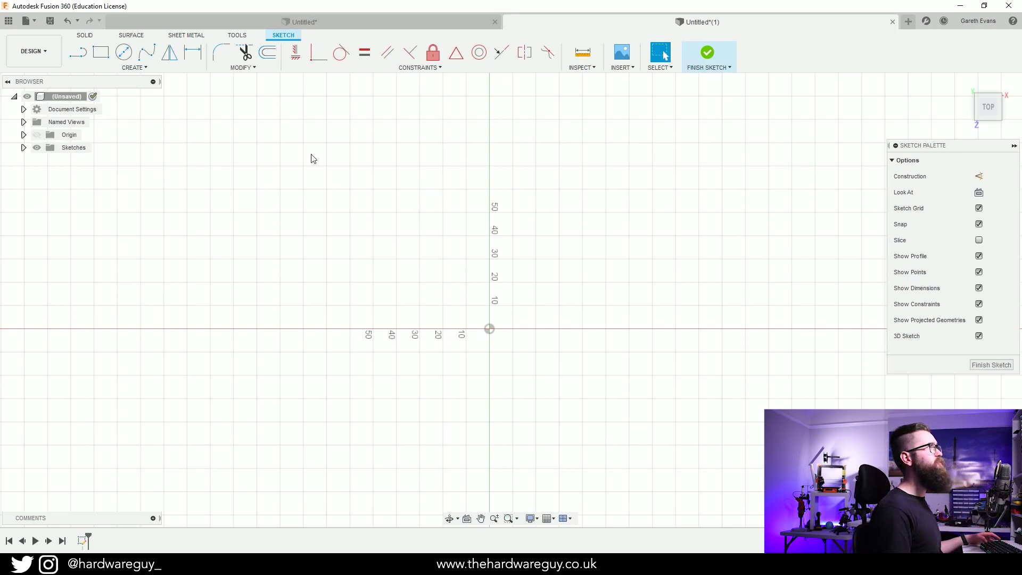
Step: Draw a 359° center-point arc at the origin, starting straight above the centre
click(148, 70)
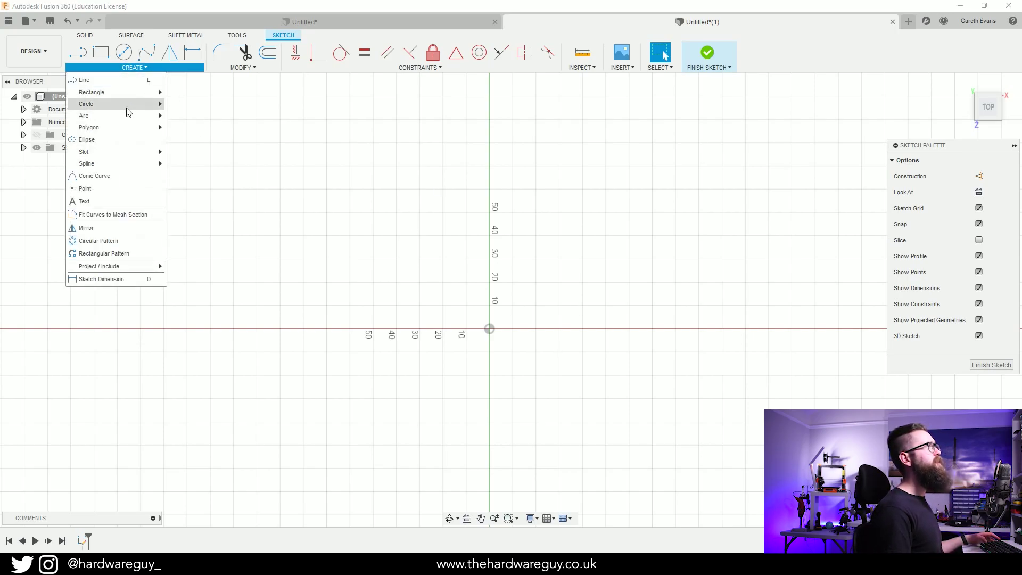
mouse_move(128, 116)
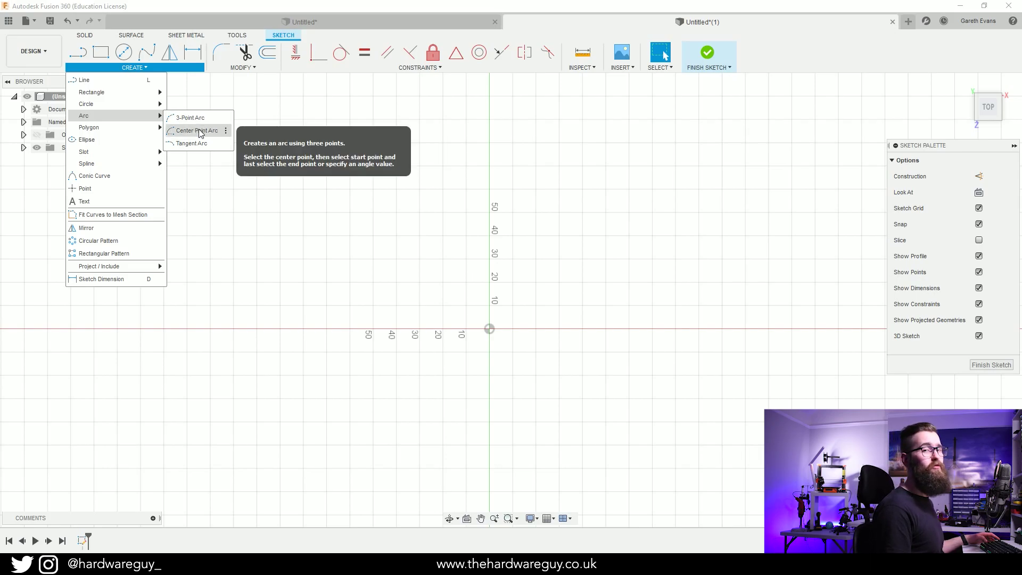
click(200, 134)
middle_drag(358, 246, 323, 371)
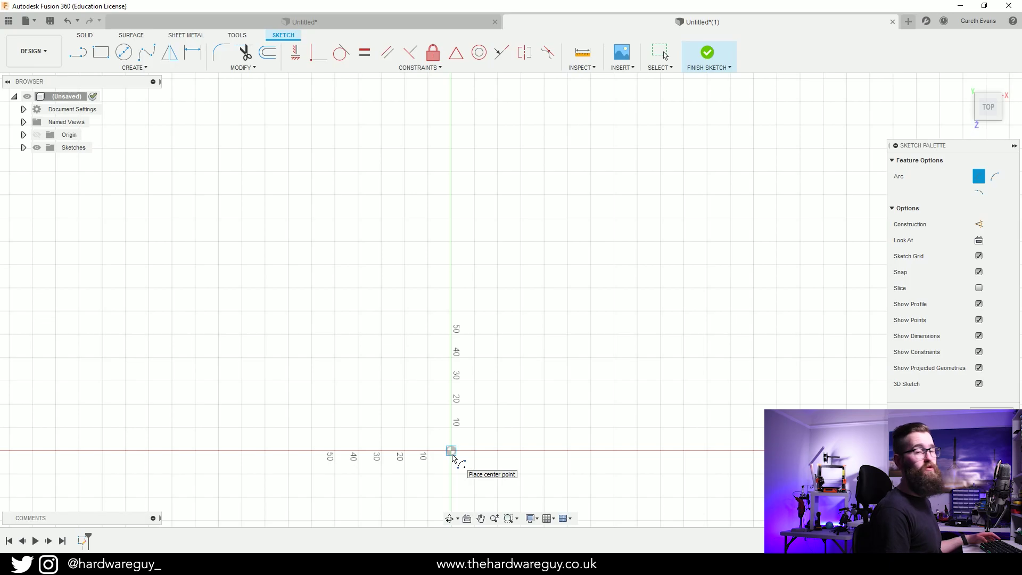
click(452, 456)
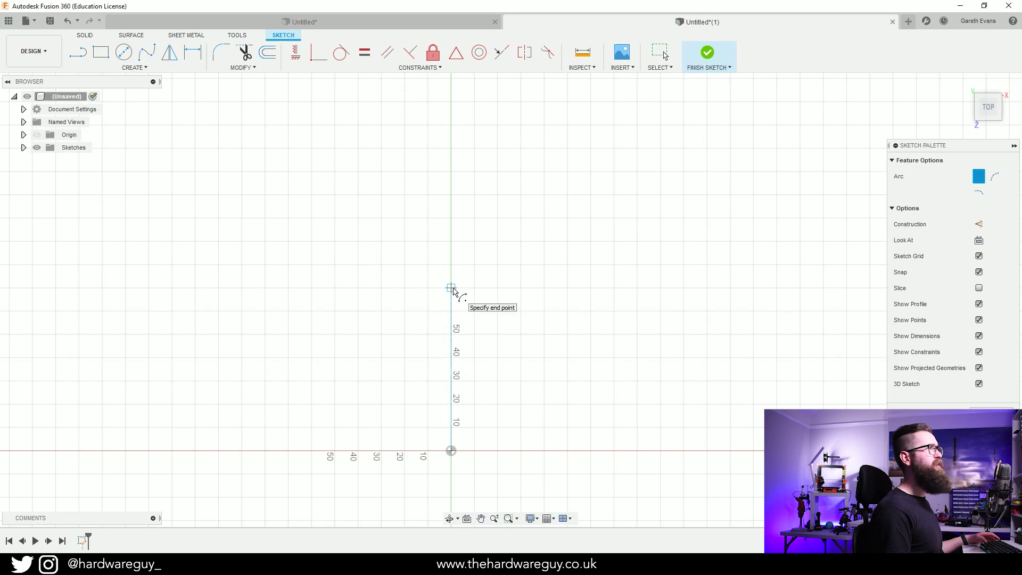
click(452, 289)
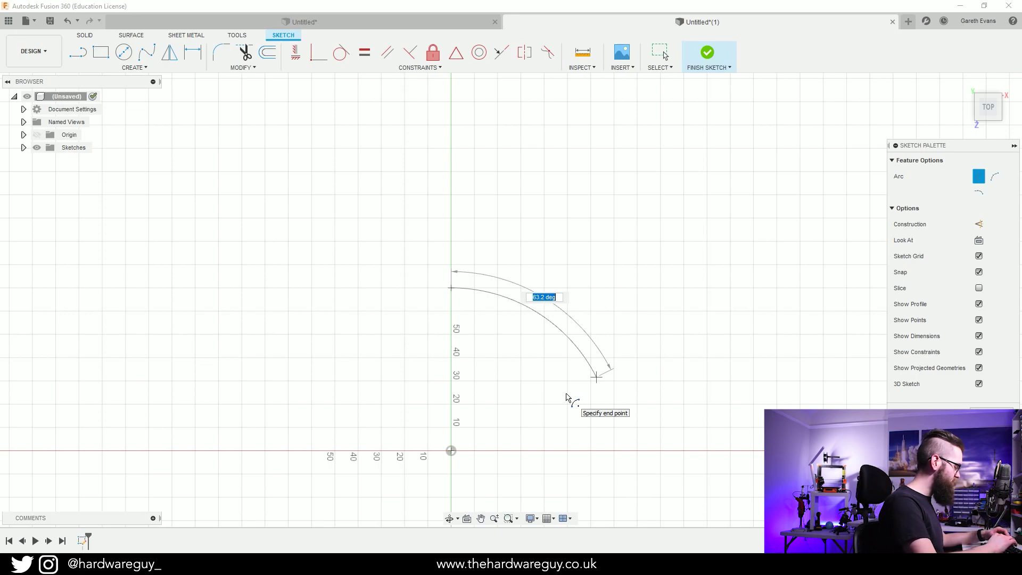
text(359)
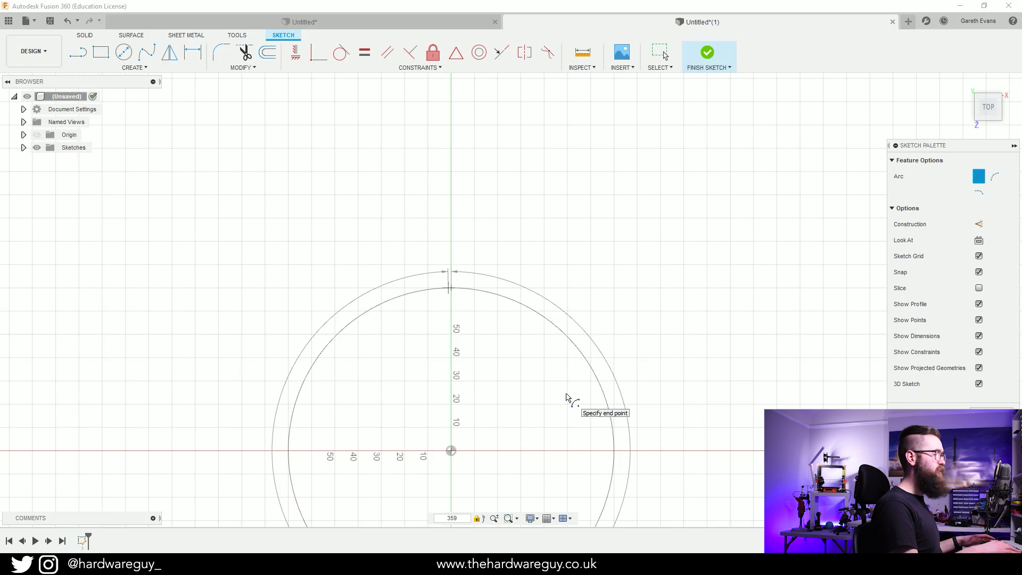
key(Return)
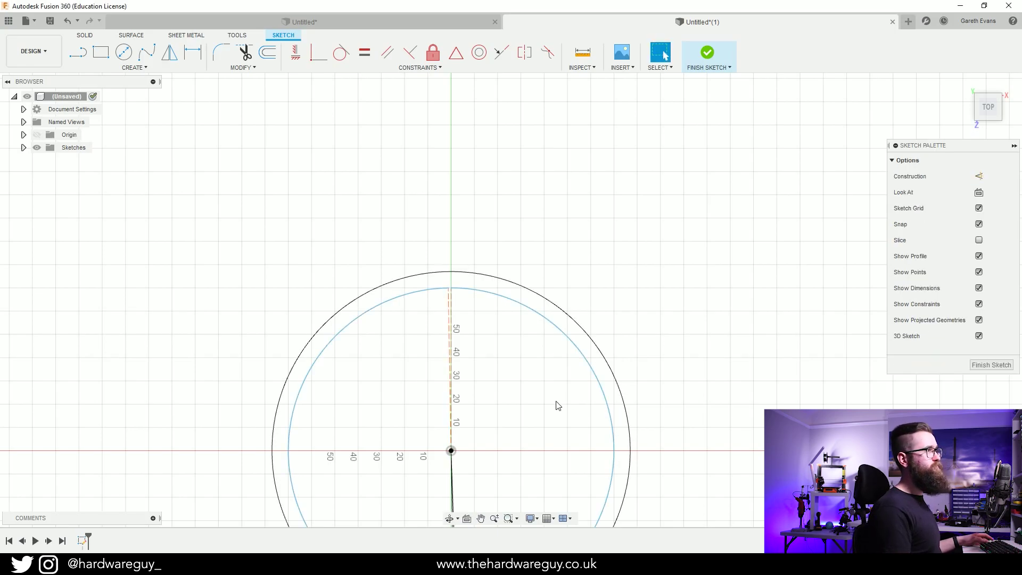
Step: Recentre the view on the full arc and finish the sketch
middle_drag(558, 405, 577, 245)
middle_drag(552, 288, 555, 315)
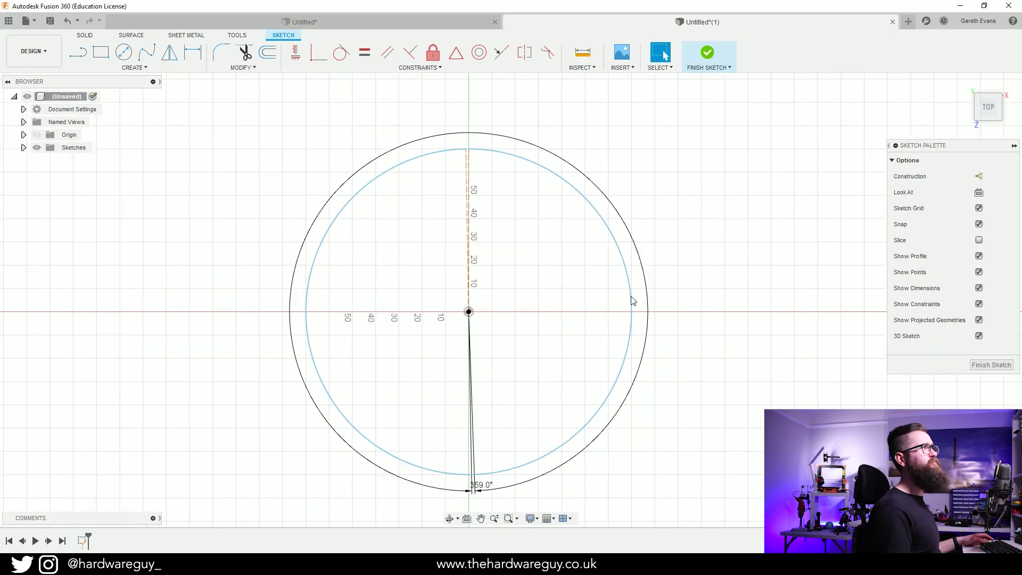
scroll(487, 112, up, 10)
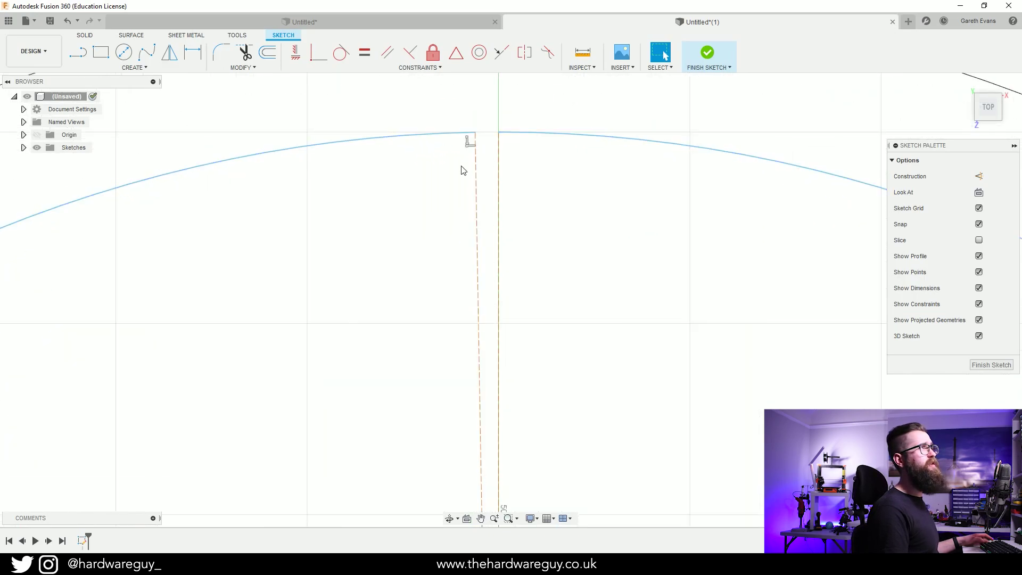
scroll(462, 171, down, 6)
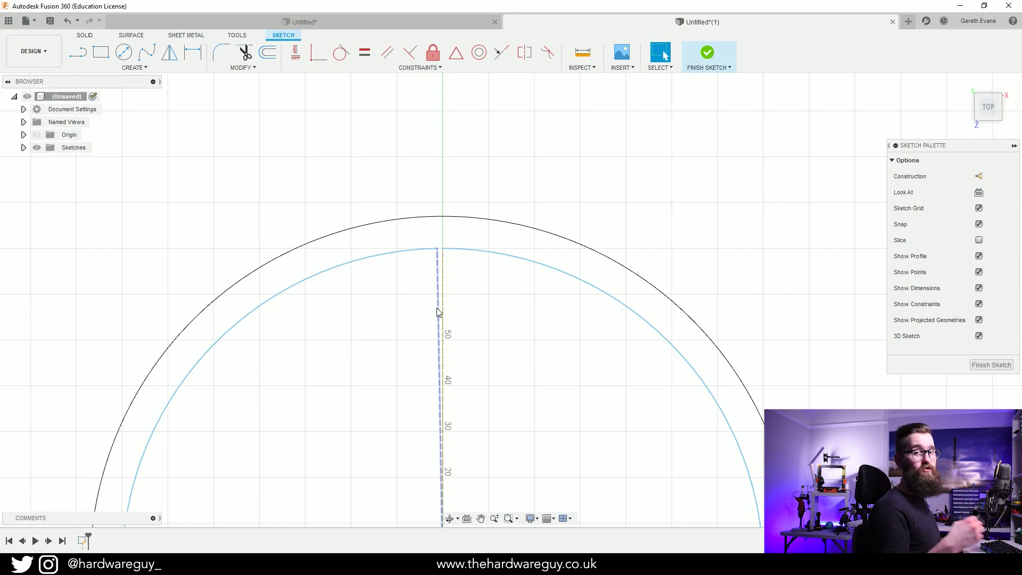
scroll(437, 311, down, 5)
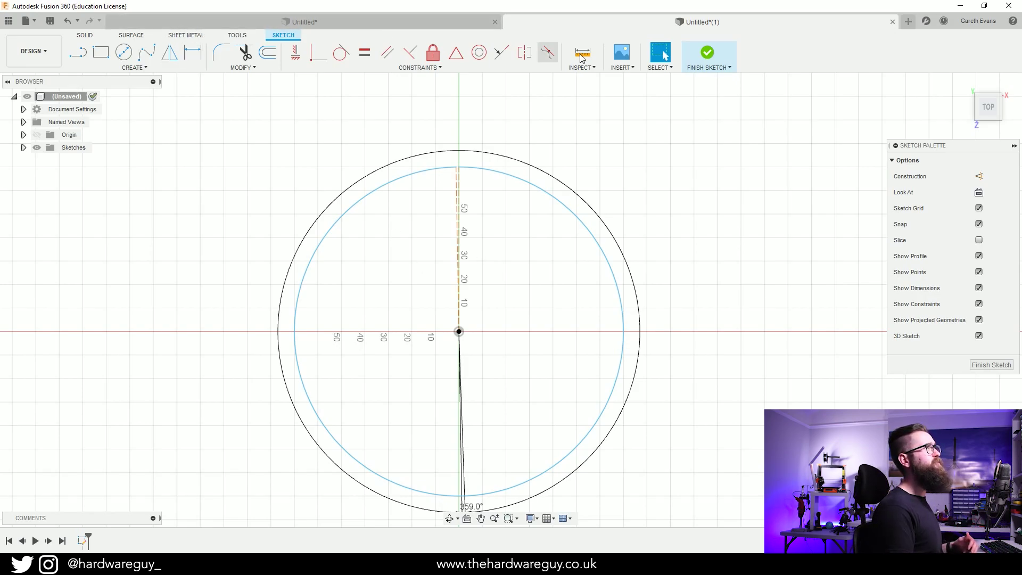
click(698, 56)
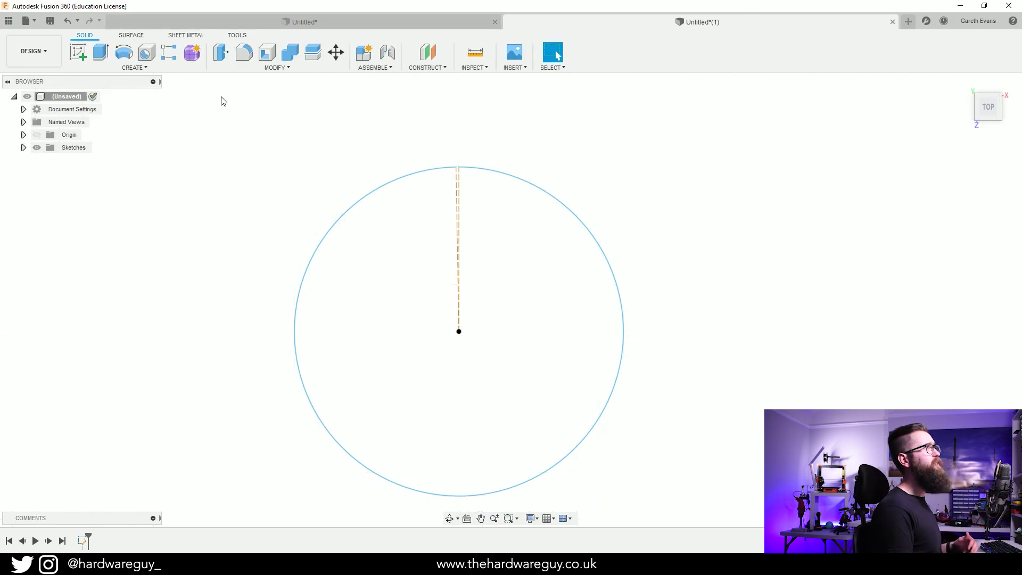
Step: Raise a 50 mm steel sheet-metal flange from the arc profile
click(186, 37)
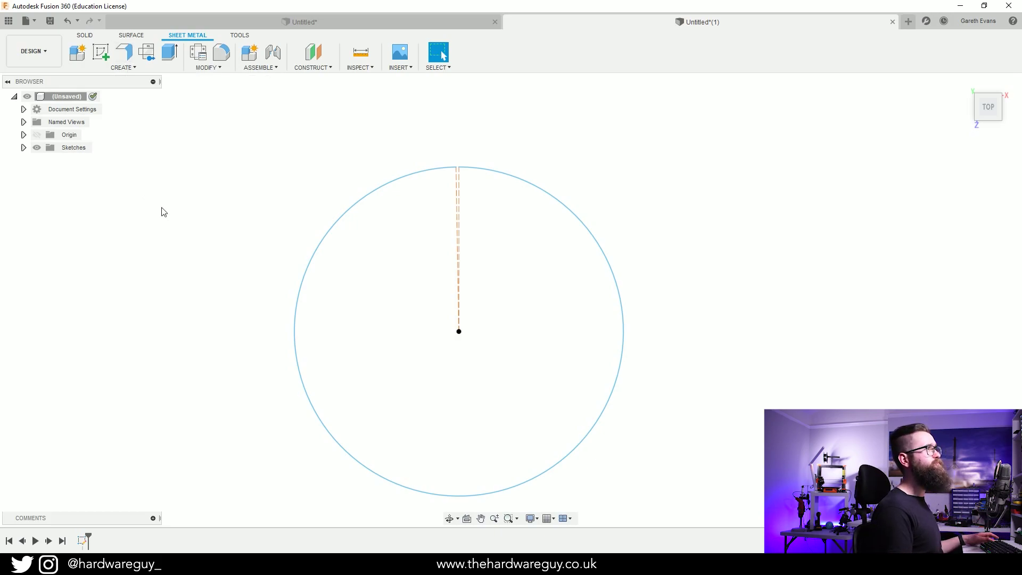
middle_drag(224, 208, 246, 190)
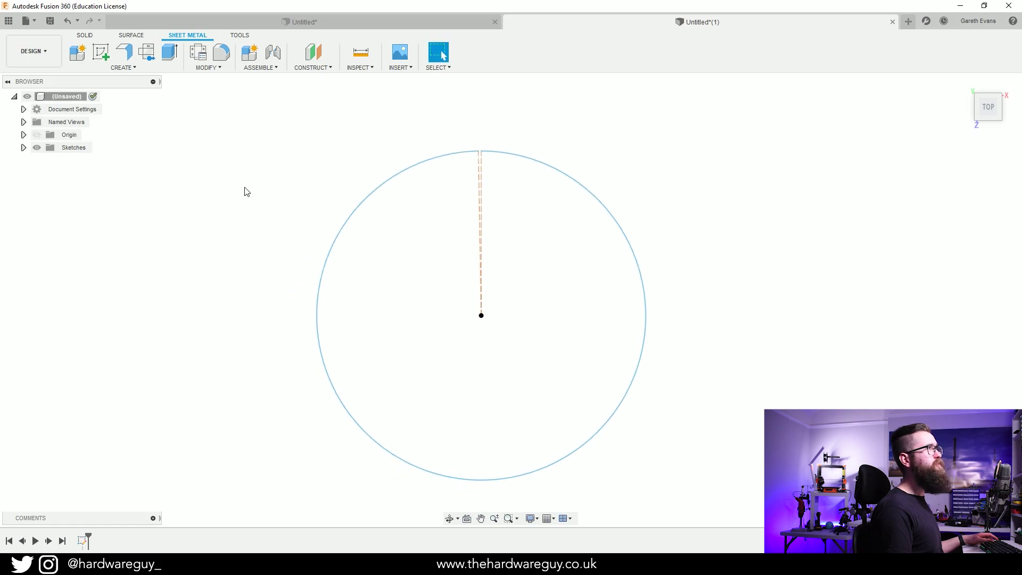
click(129, 58)
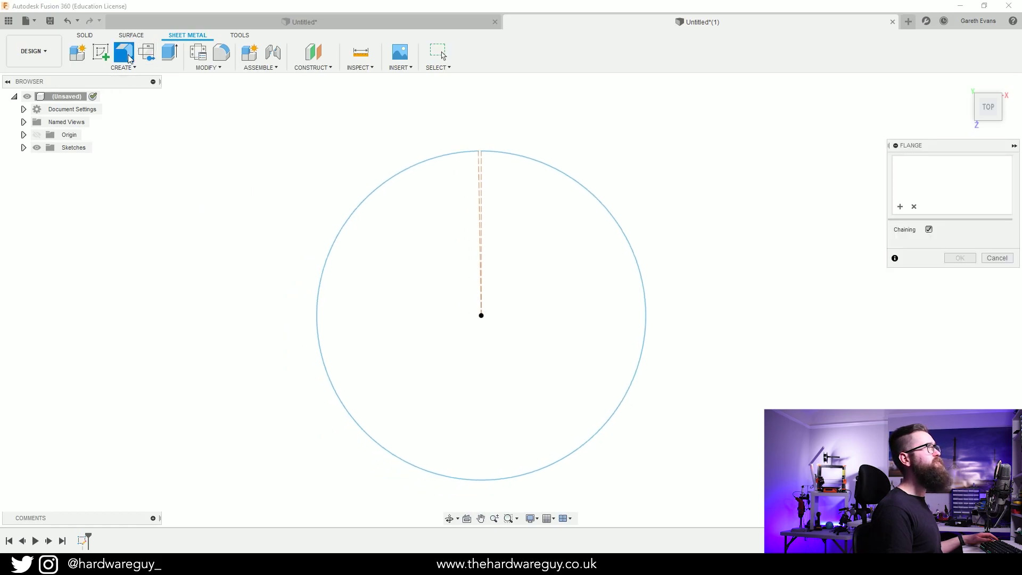
click(382, 185)
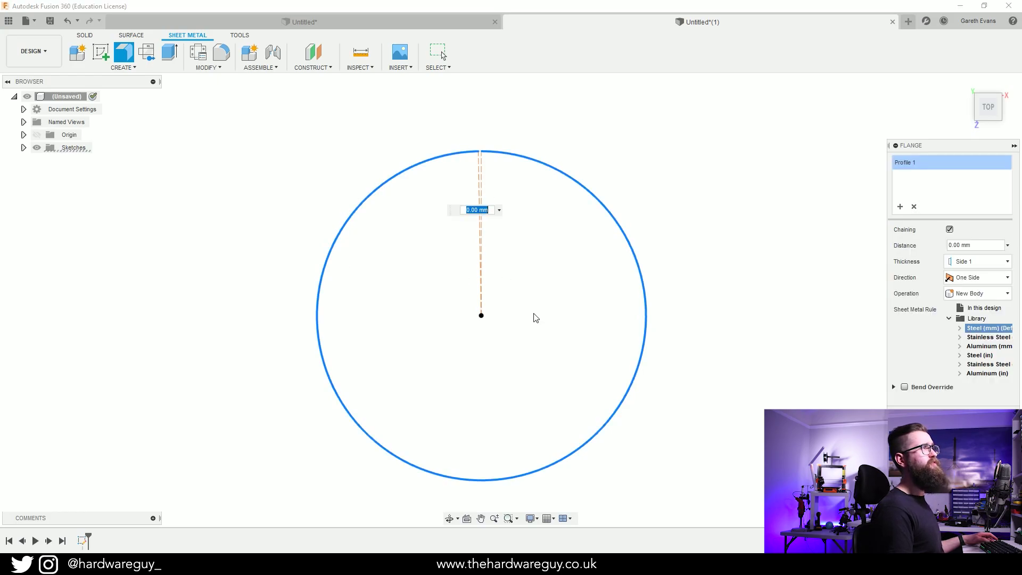
shift+middle_drag(684, 336, 730, 292)
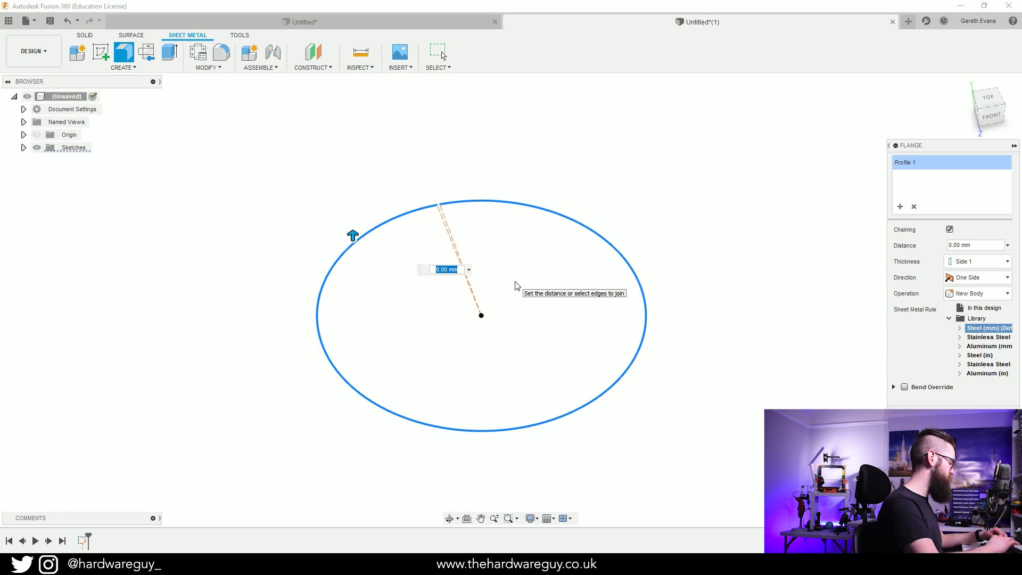
text(50mm)
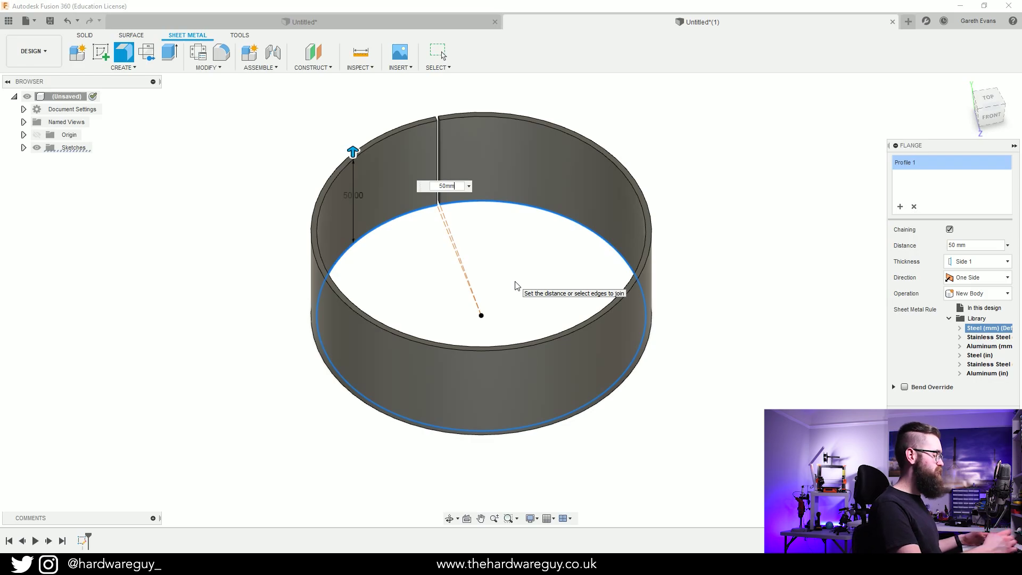
key(Return)
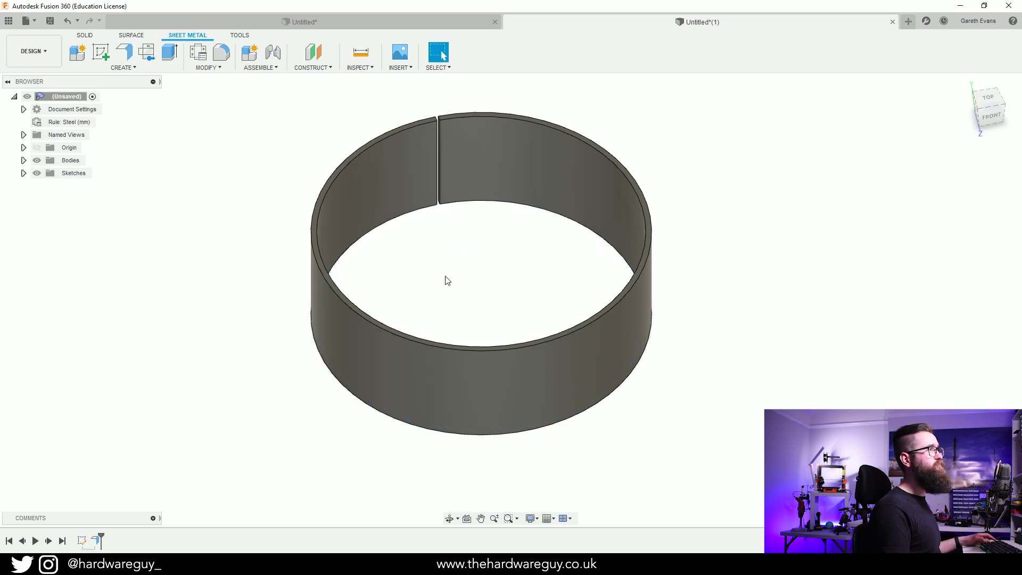
scroll(447, 281, down, 4)
shift+middle_drag(688, 294, 709, 297)
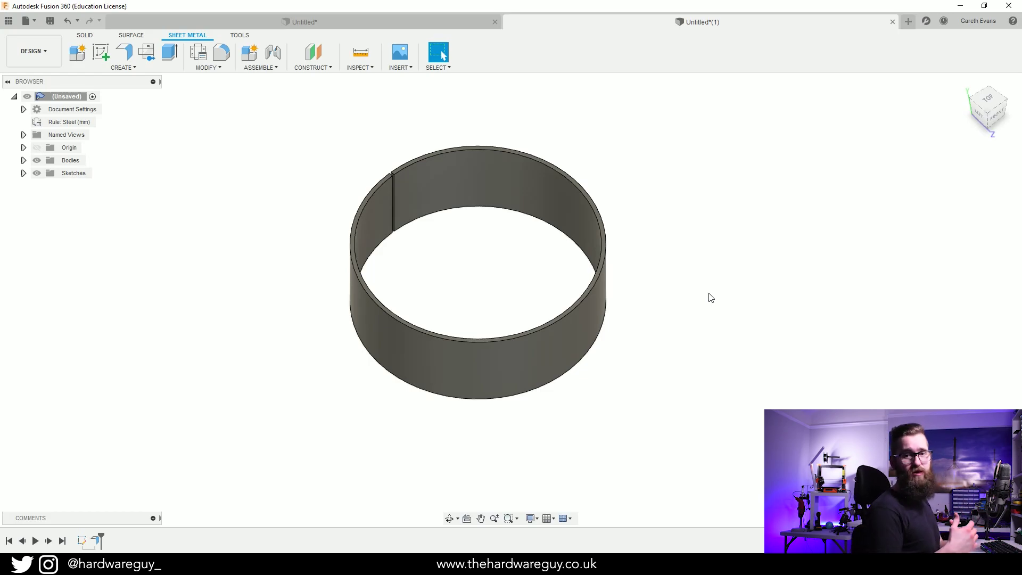
shift+middle_drag(698, 209, 714, 239)
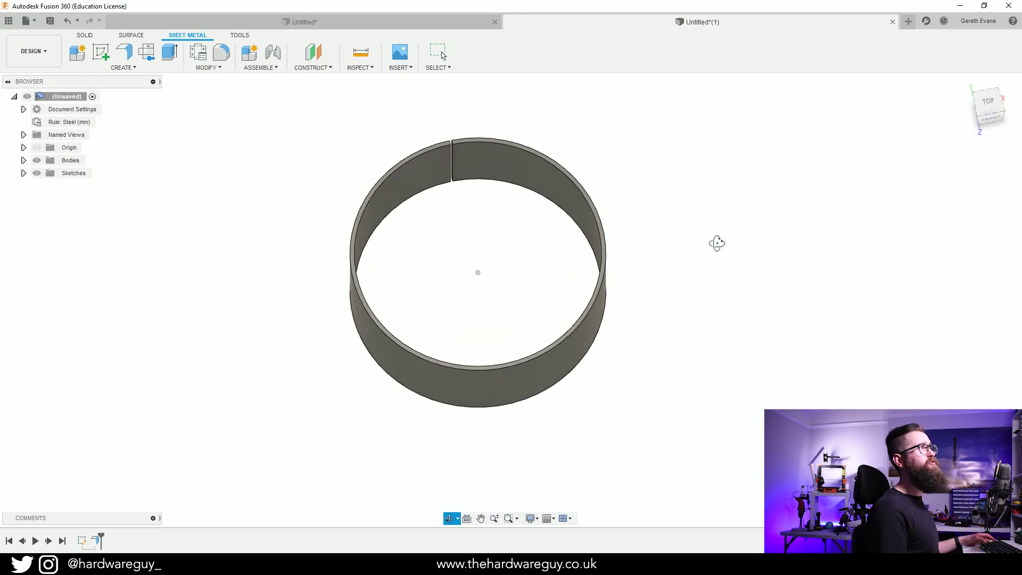
scroll(458, 179, up, 5)
scroll(507, 321, down, 5)
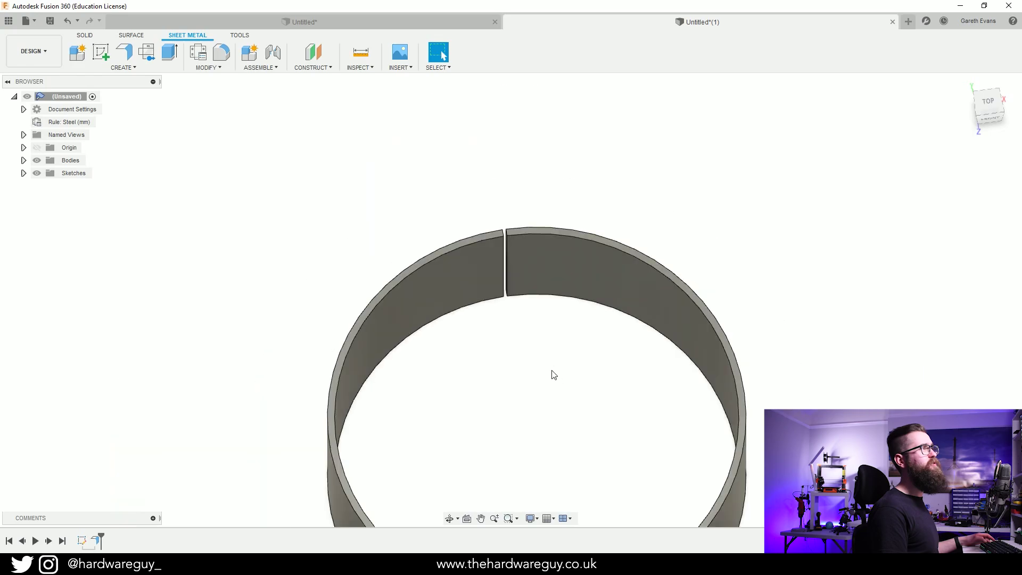
shift+middle_drag(559, 376, 690, 260)
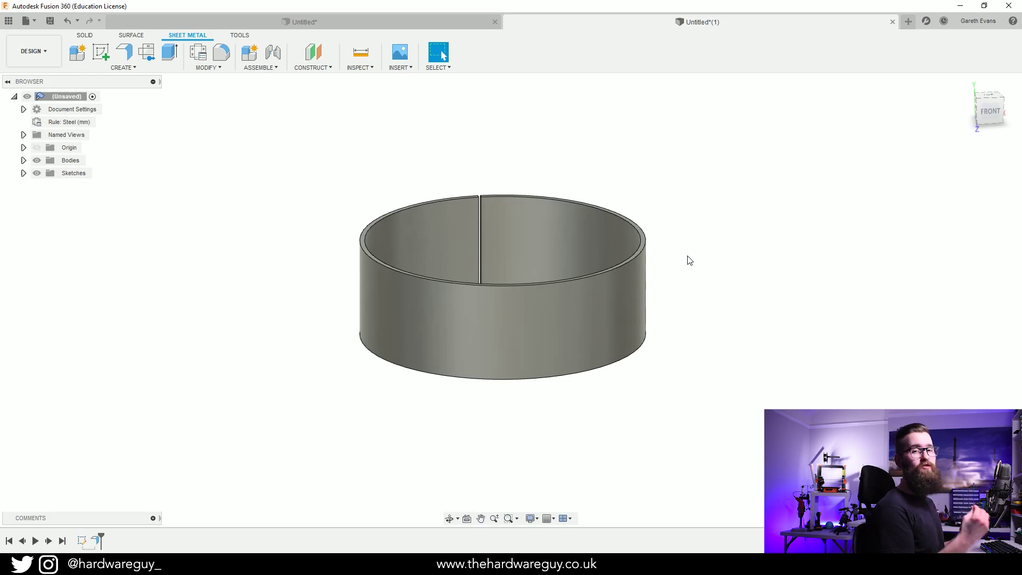
Step: Begin a new sketch on the vertical XY origin plane cutting through the ring
click(102, 54)
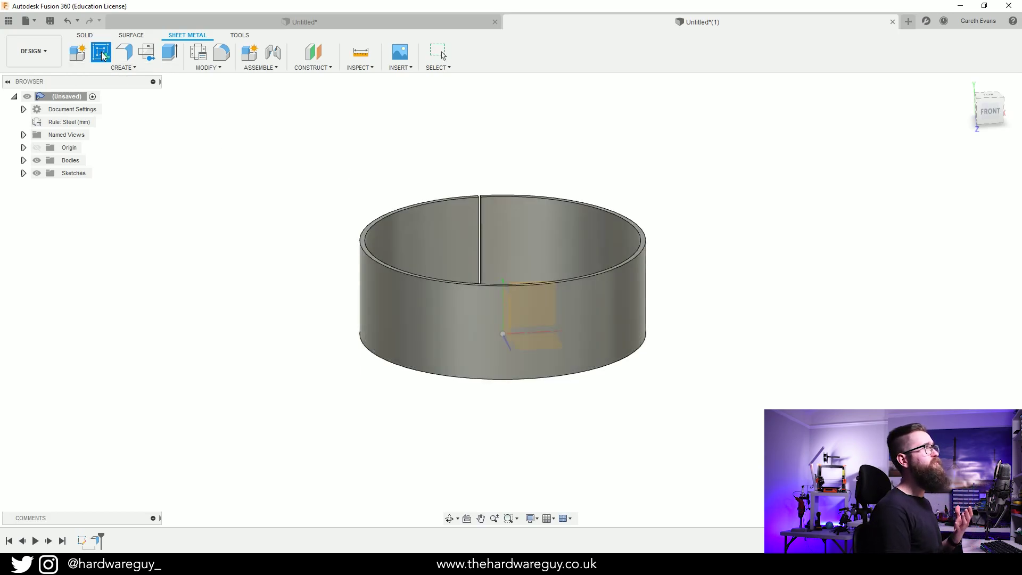
scroll(566, 331, up, 4)
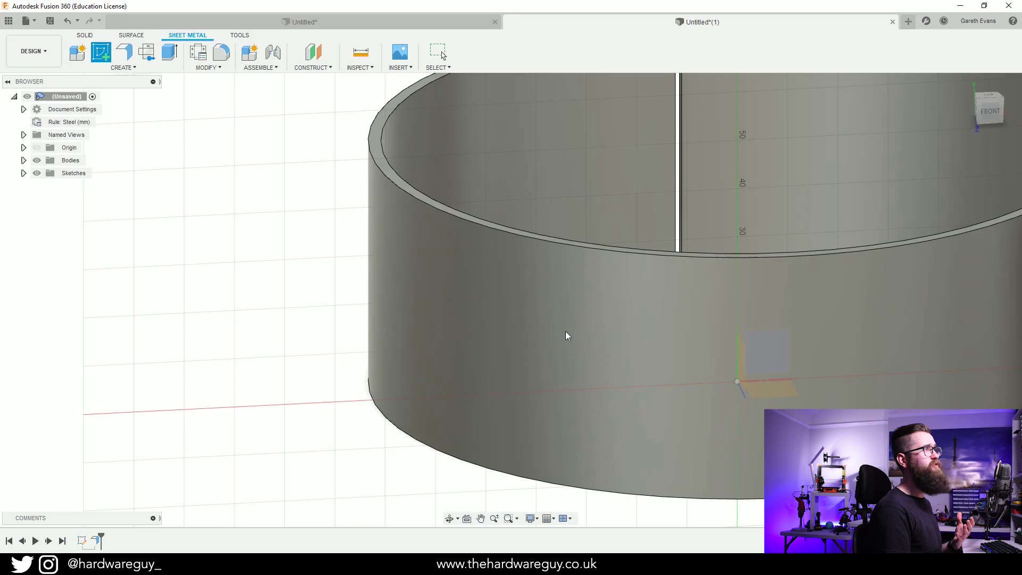
scroll(596, 359, down, 2)
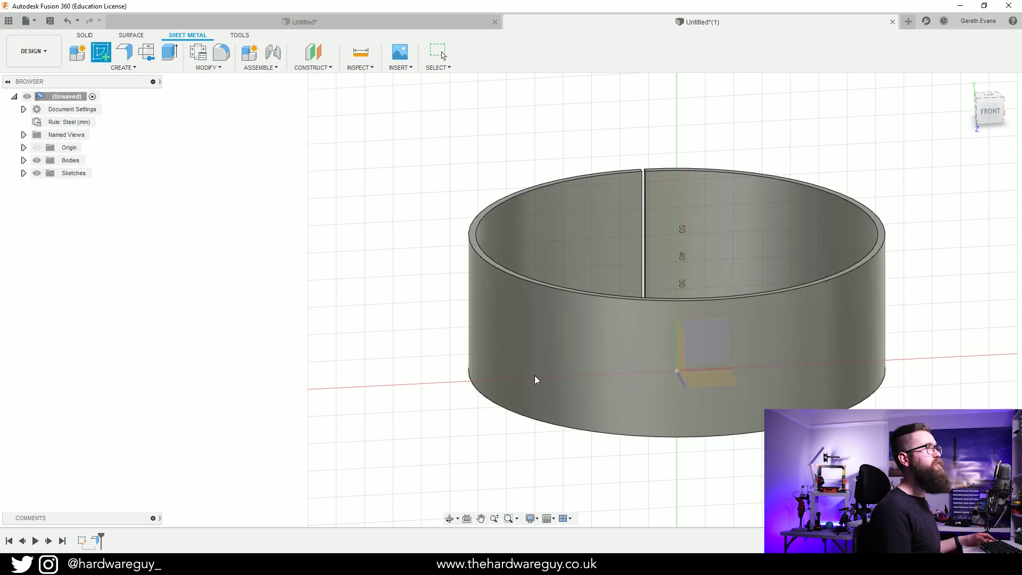
scroll(559, 463, down, 4)
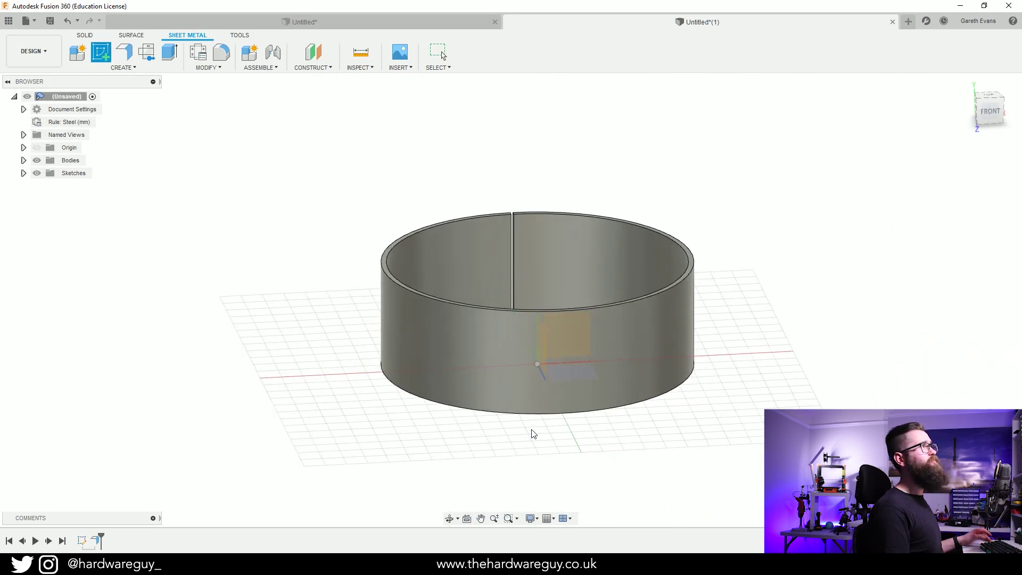
click(519, 378)
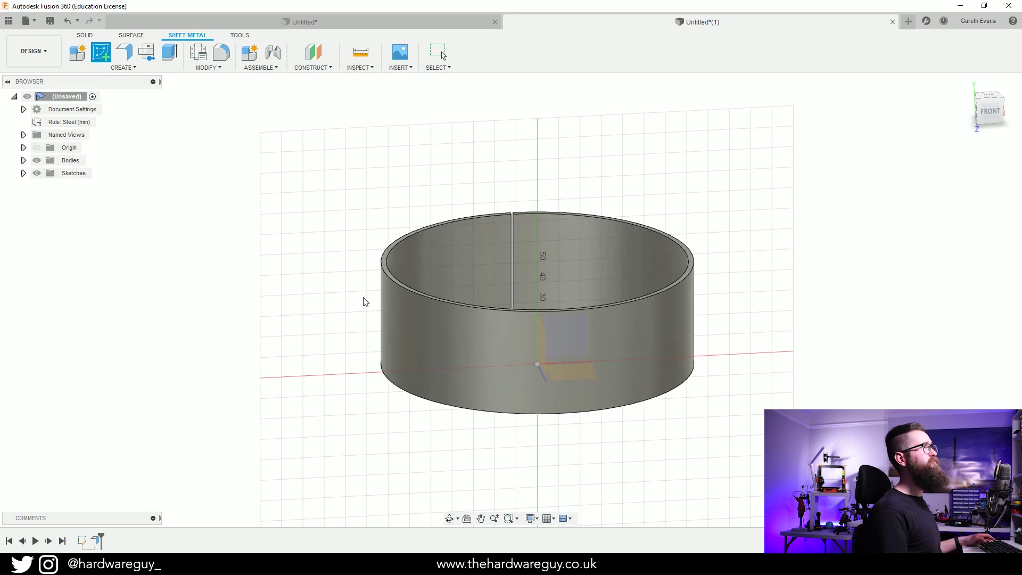
Step: Exit the empty sketch and select the band's narrow end face at the seam gap
mouse_move(353, 292)
shift+middle_down()
mouse_move(417, 314)
mouse_move(524, 315)
mouse_move(532, 365)
shift+middle_up()
scroll(721, 422, up, 10)
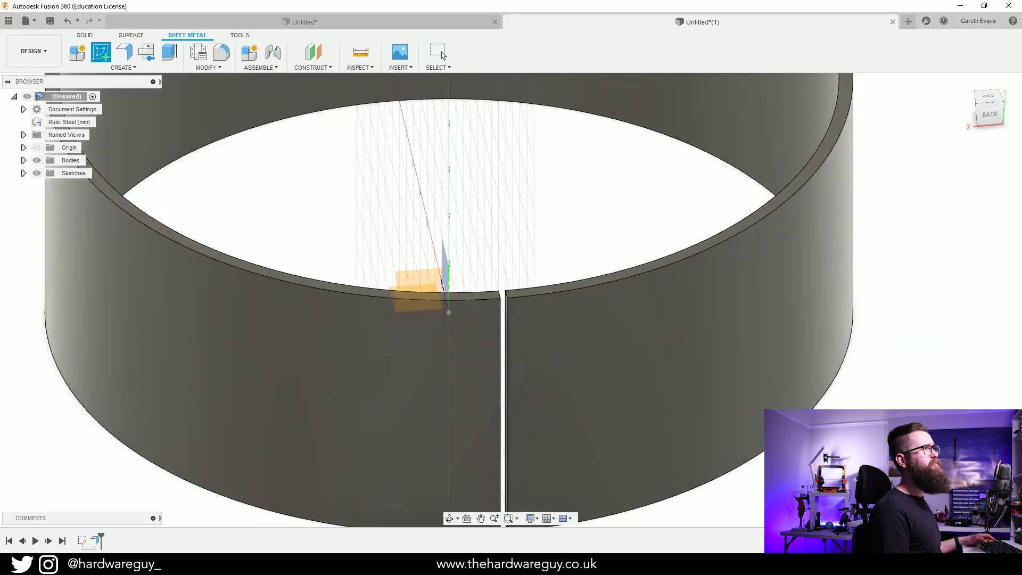
scroll(764, 383, down, 5)
key(Escape)
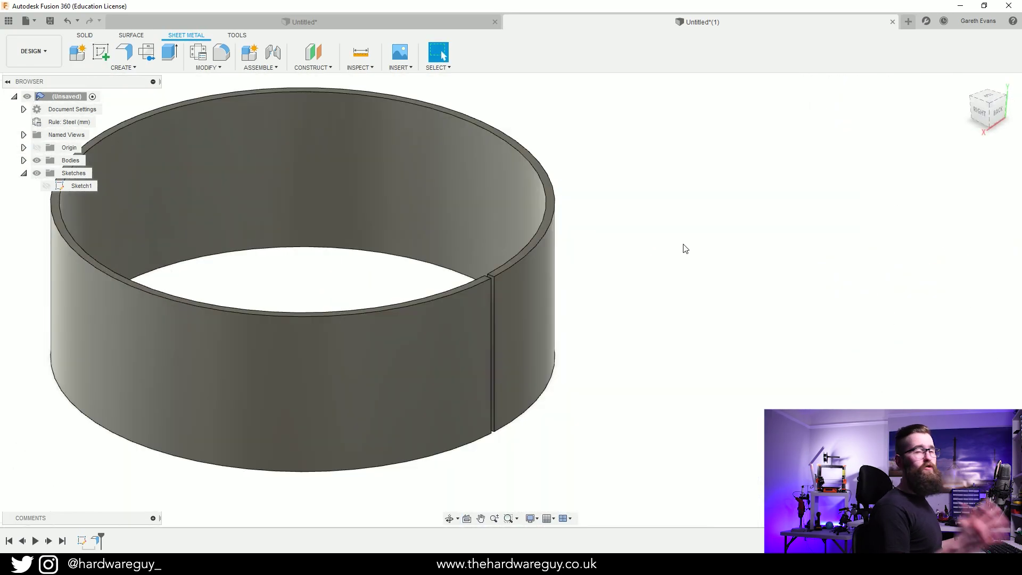
scroll(455, 247, up, 3)
shift+middle_drag(455, 247, 707, 256)
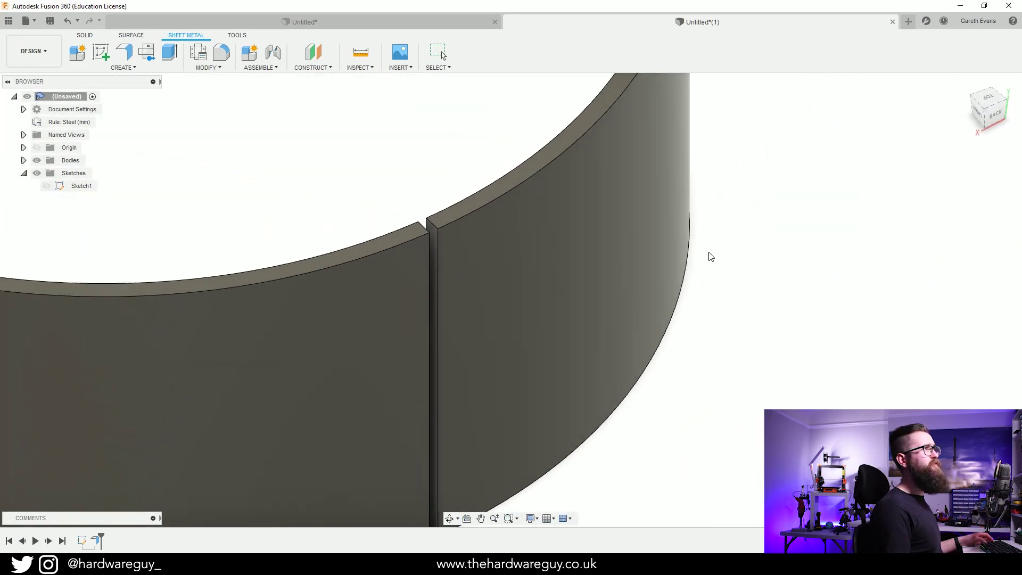
scroll(445, 253, up, 2)
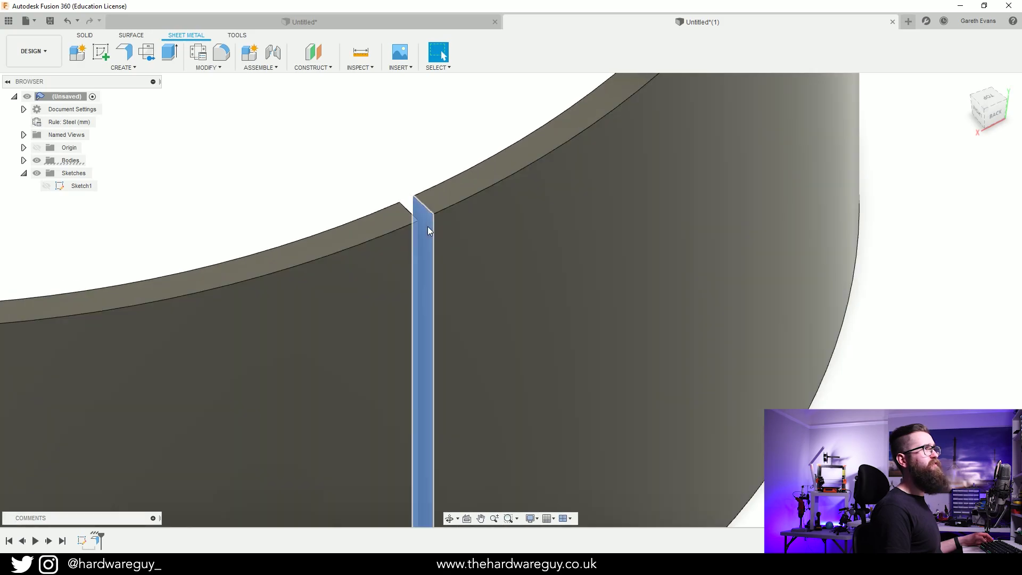
click(427, 226)
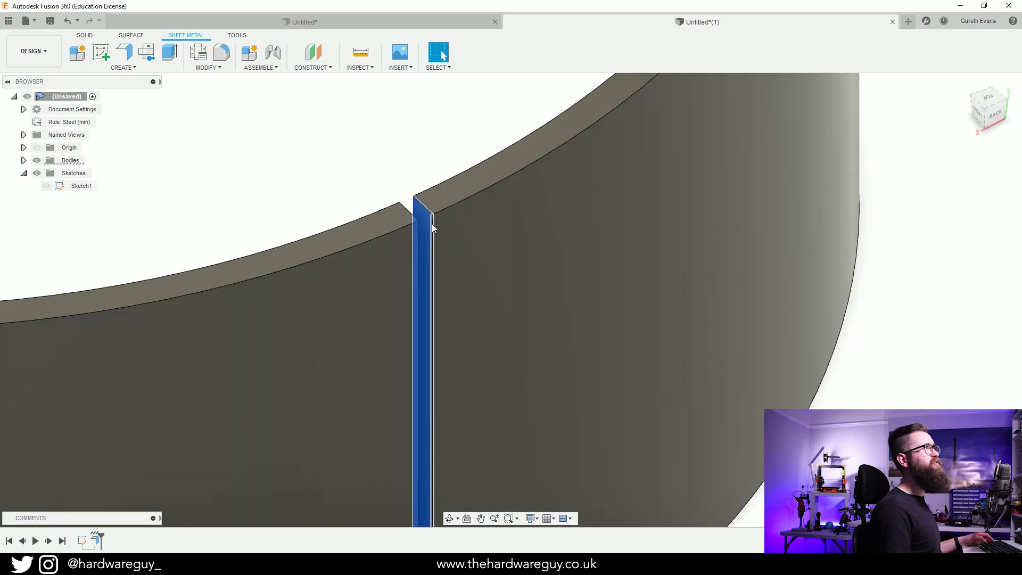
Step: Join-extrude the seam end face 1.00 mm across the gap to close the ring
click(175, 58)
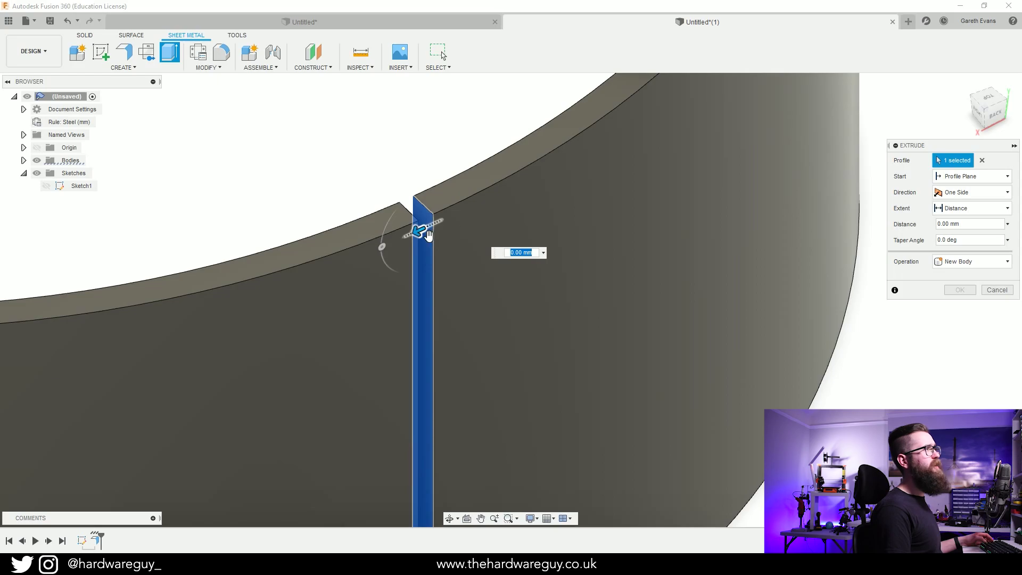
drag(427, 235, 366, 199)
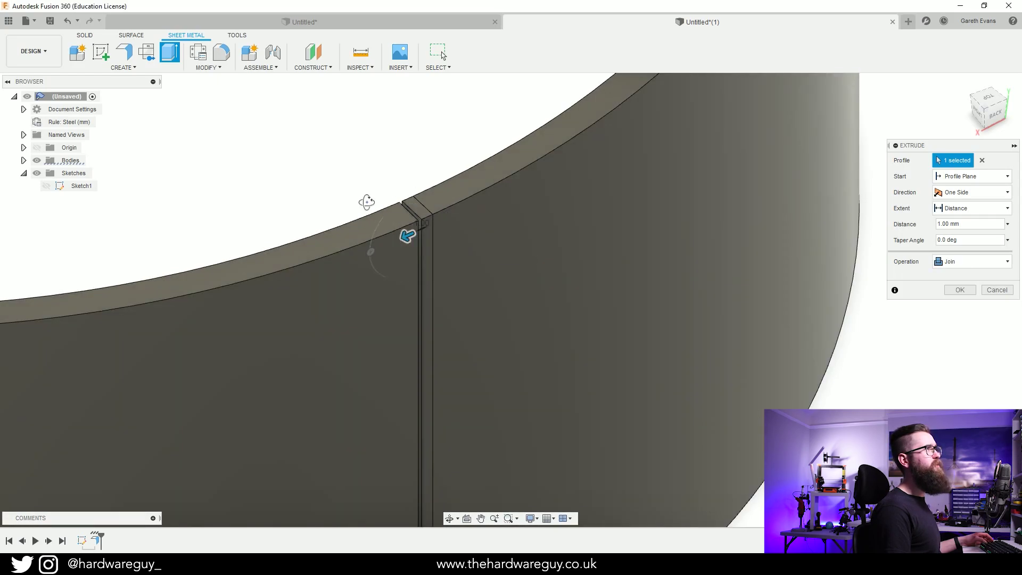
shift+middle_drag(365, 201, 352, 229)
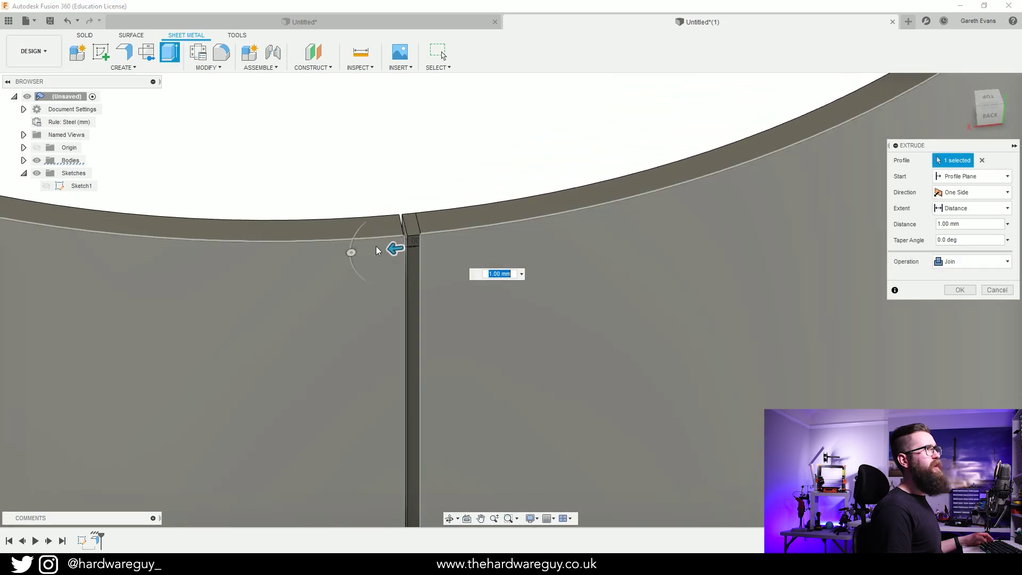
scroll(405, 213, up, 3)
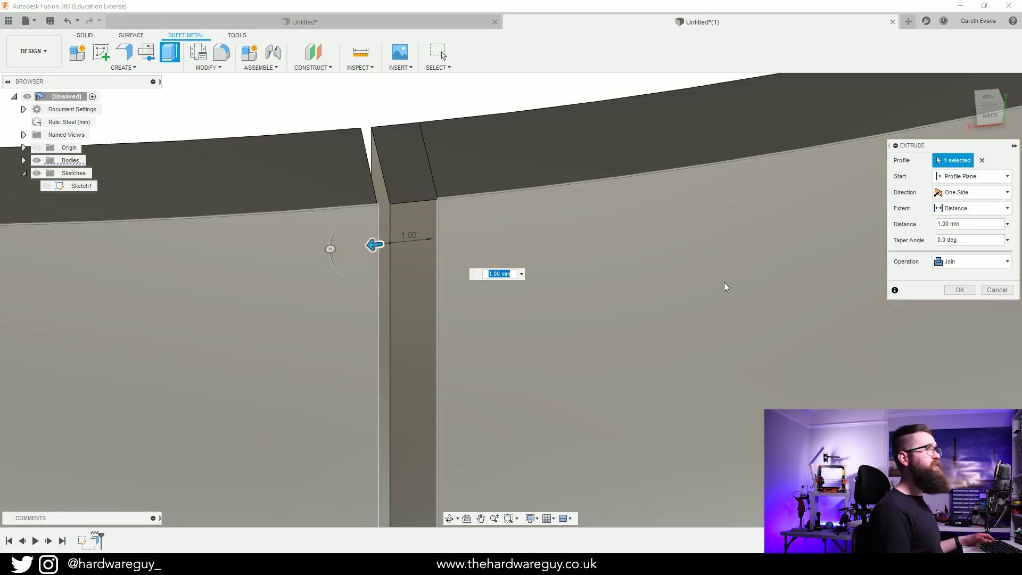
click(954, 290)
scroll(502, 398, down, 3)
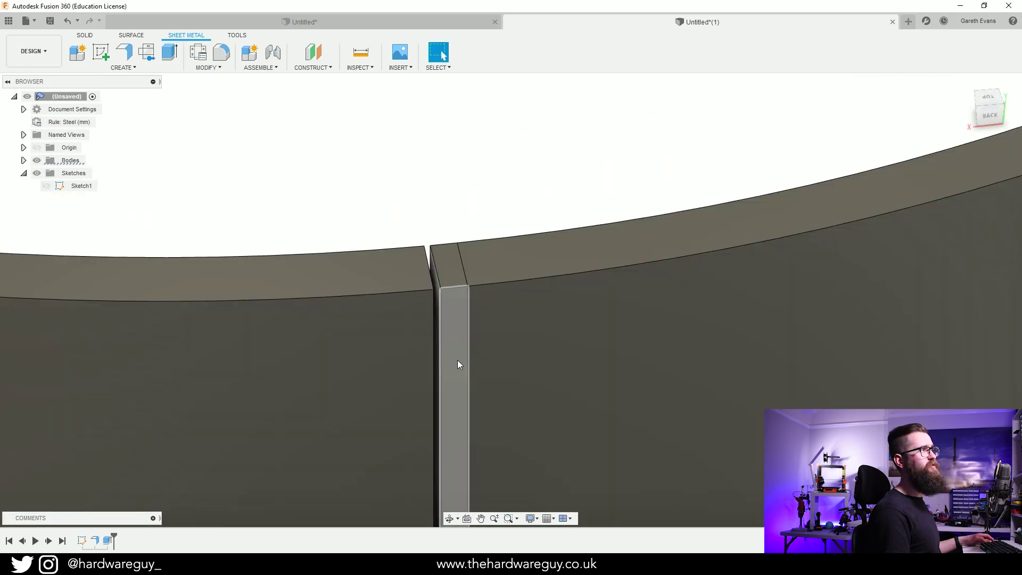
scroll(419, 272, down, 4)
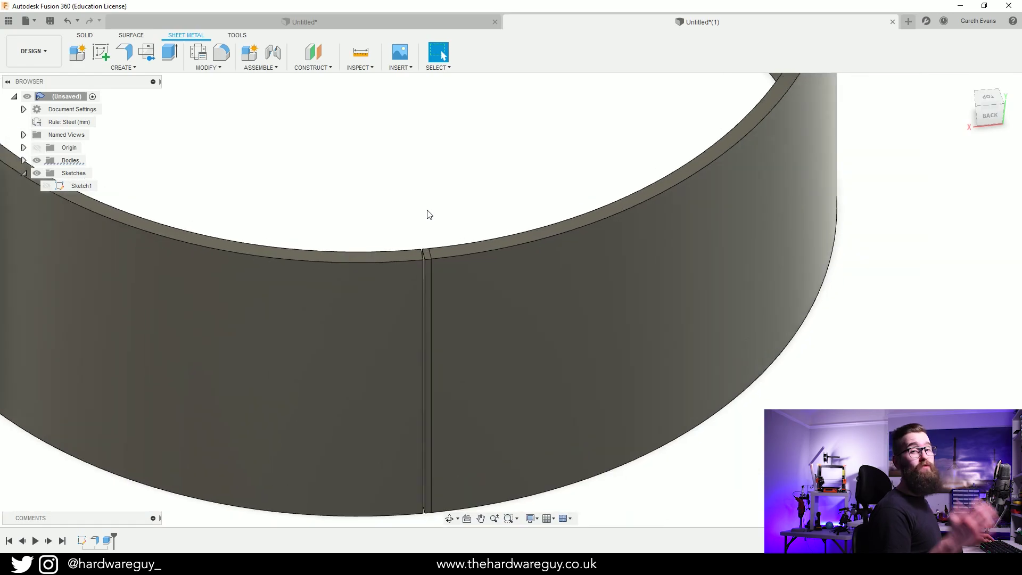
scroll(581, 361, down, 5)
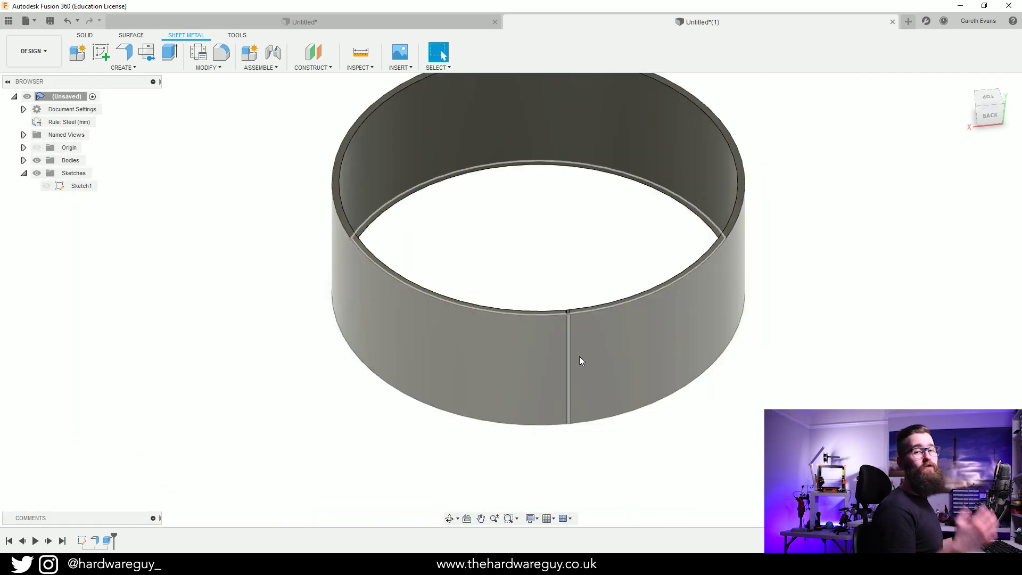
Step: Unfold the ring with the band face as the fixed face and all bends flattened
click(208, 67)
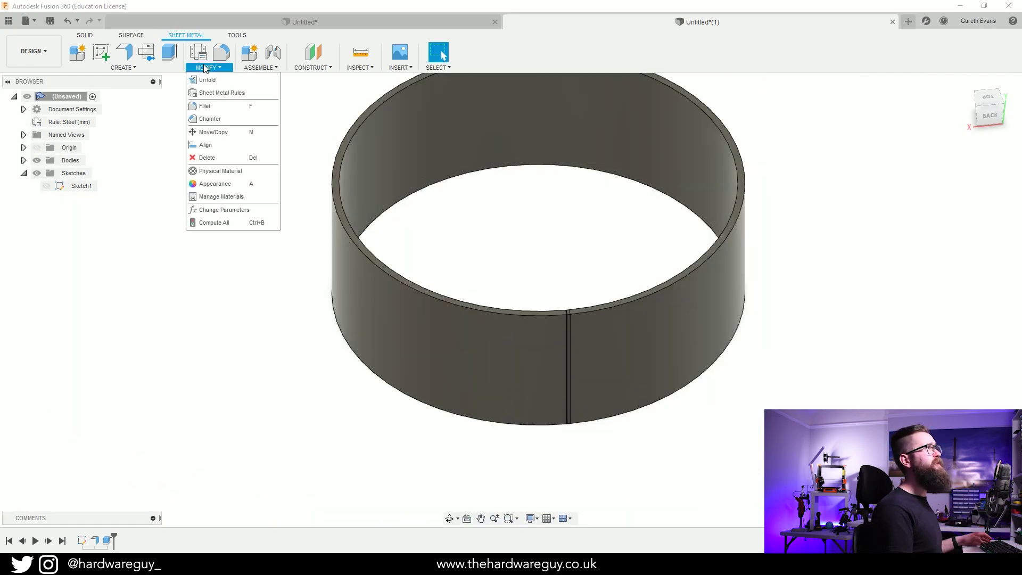
click(209, 80)
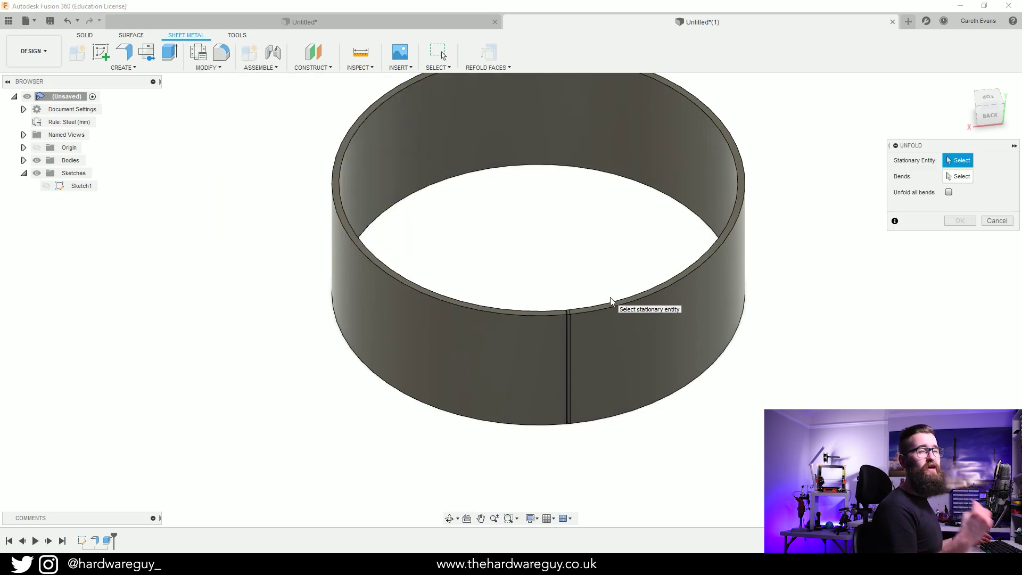
scroll(589, 337, up, 5)
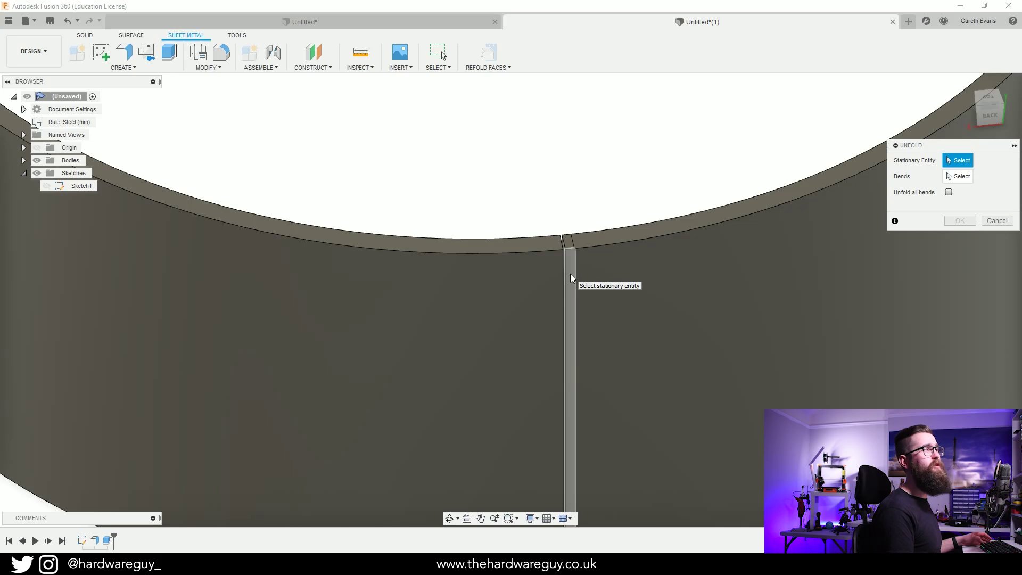
click(570, 277)
scroll(490, 350, down, 5)
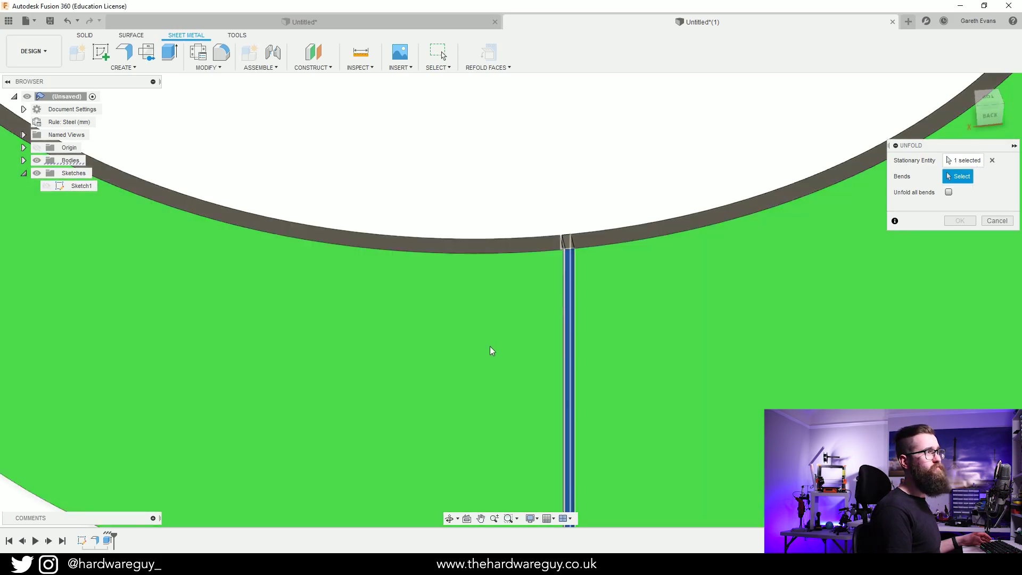
scroll(490, 349, down, 1)
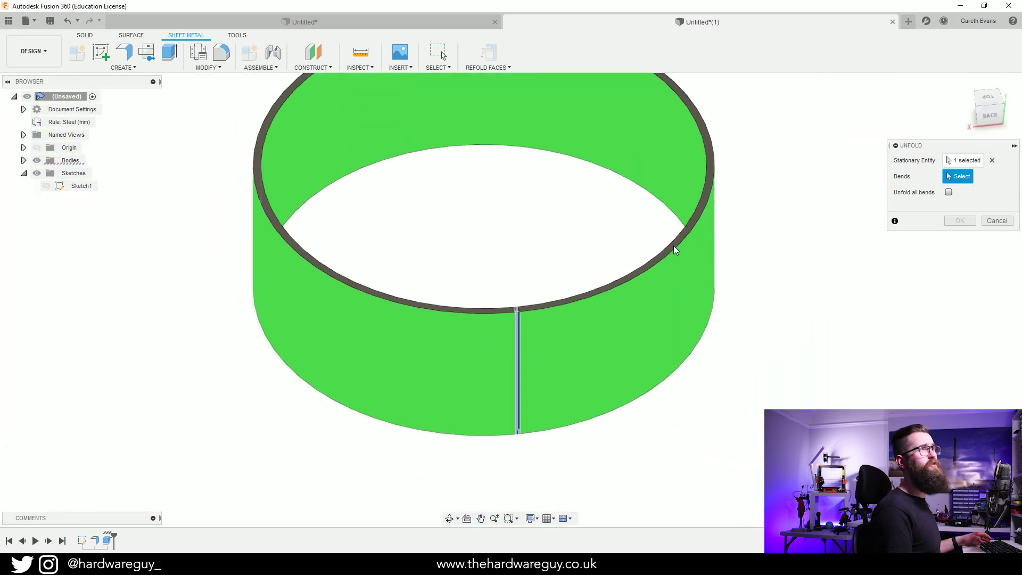
middle_drag(527, 226, 498, 264)
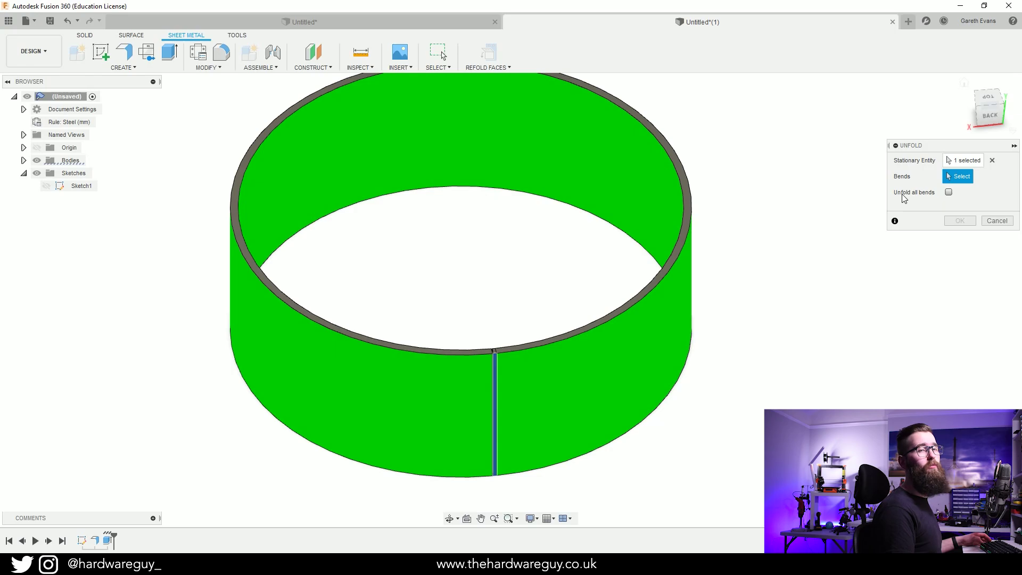
click(949, 193)
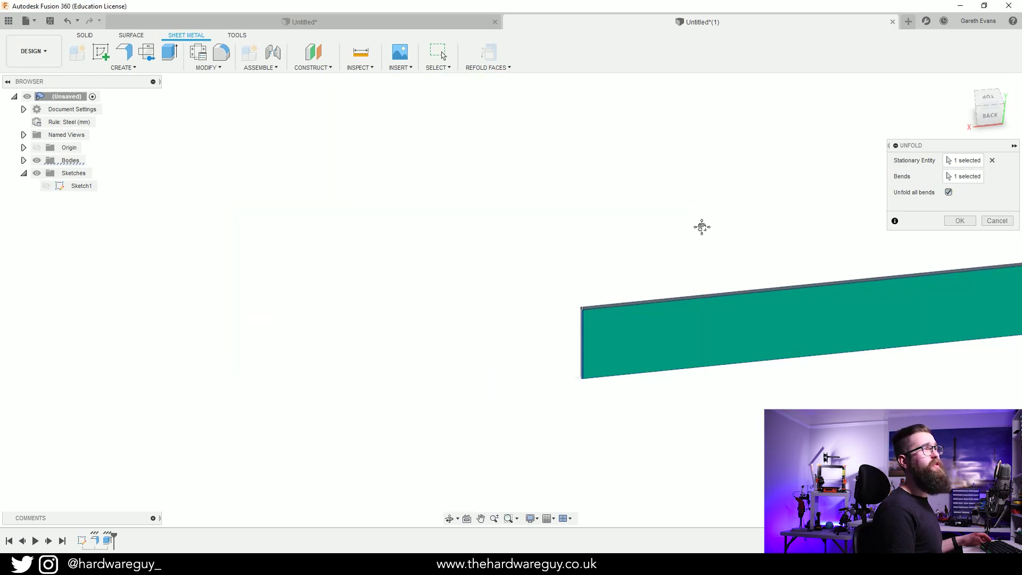
middle_drag(700, 225, 367, 205)
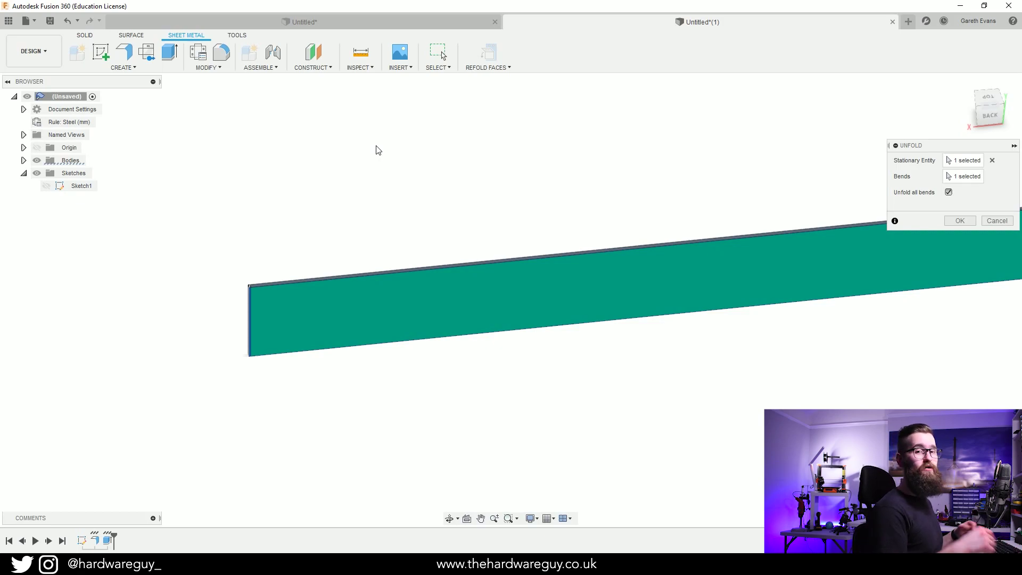
middle_drag(714, 430, 575, 429)
scroll(577, 415, down, 2)
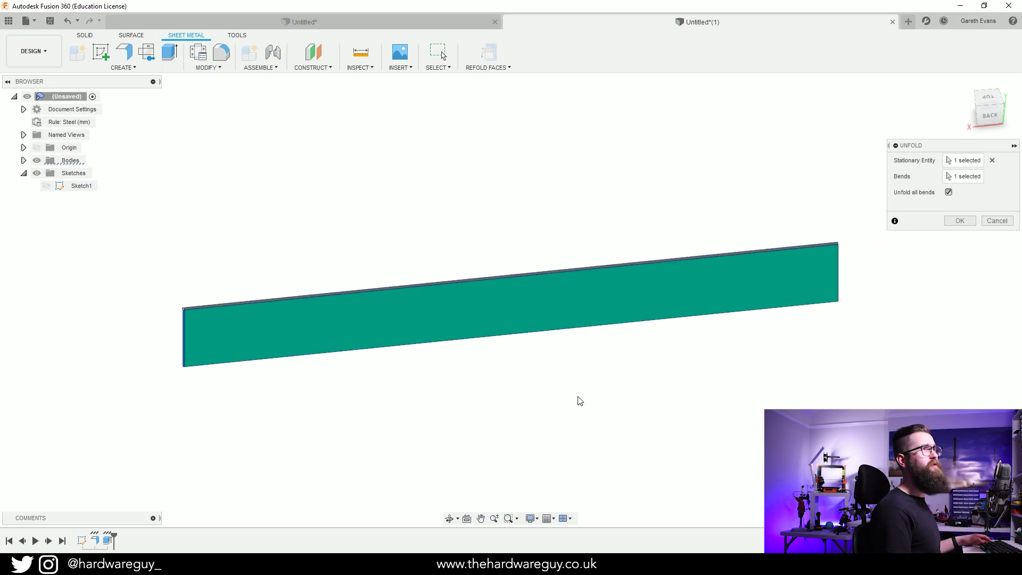
Step: Confirm the flat strip, then refold it into the ring and zoom in on the seam
click(956, 222)
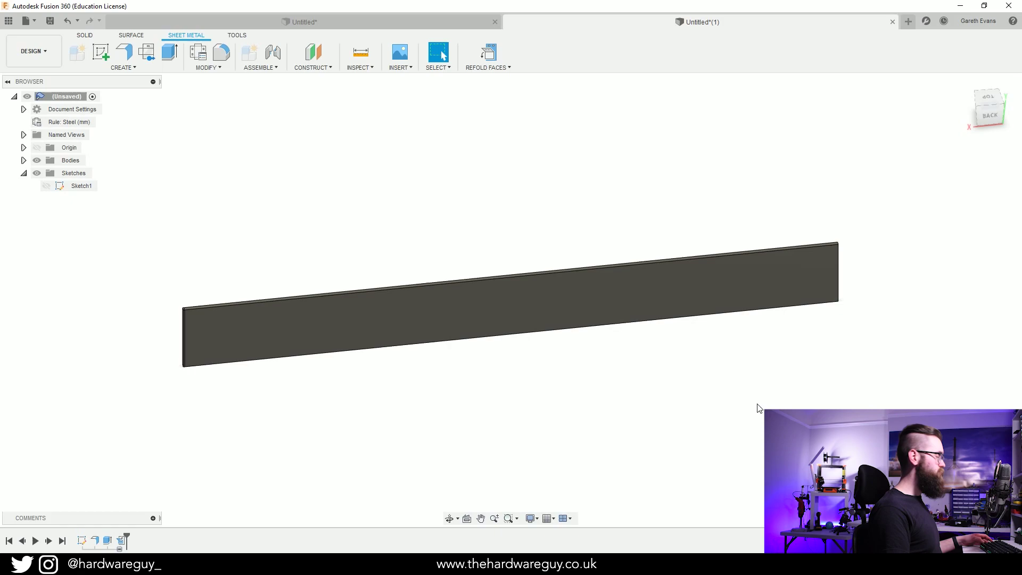
mouse_move(632, 384)
shift+middle_down()
mouse_move(643, 415)
mouse_move(629, 377)
shift+middle_up()
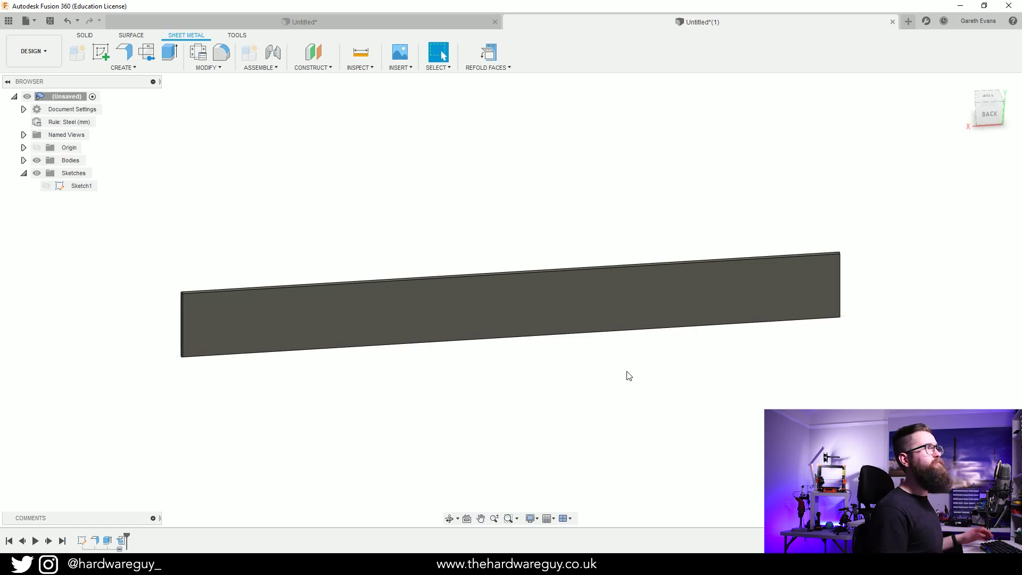
click(487, 55)
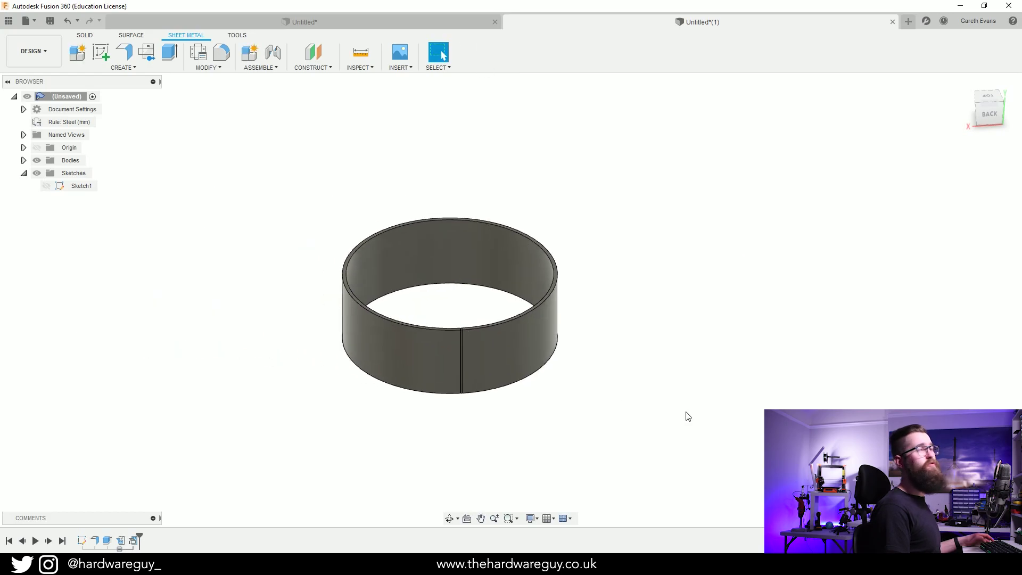
scroll(469, 341, up, 5)
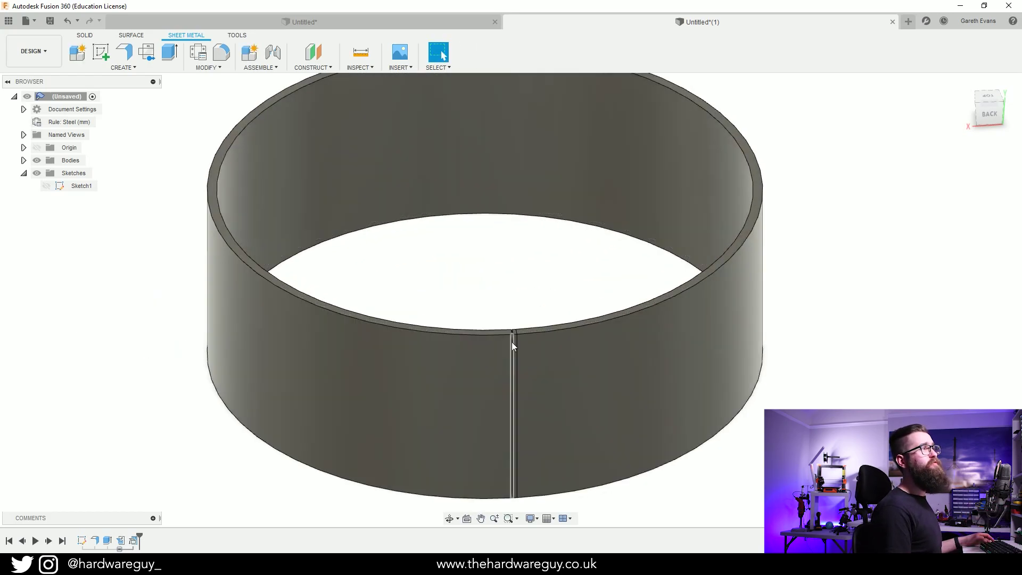
scroll(532, 302, up, 3)
Step: Unfold the ring again into a flat plate with the strip as the stationary face
click(210, 68)
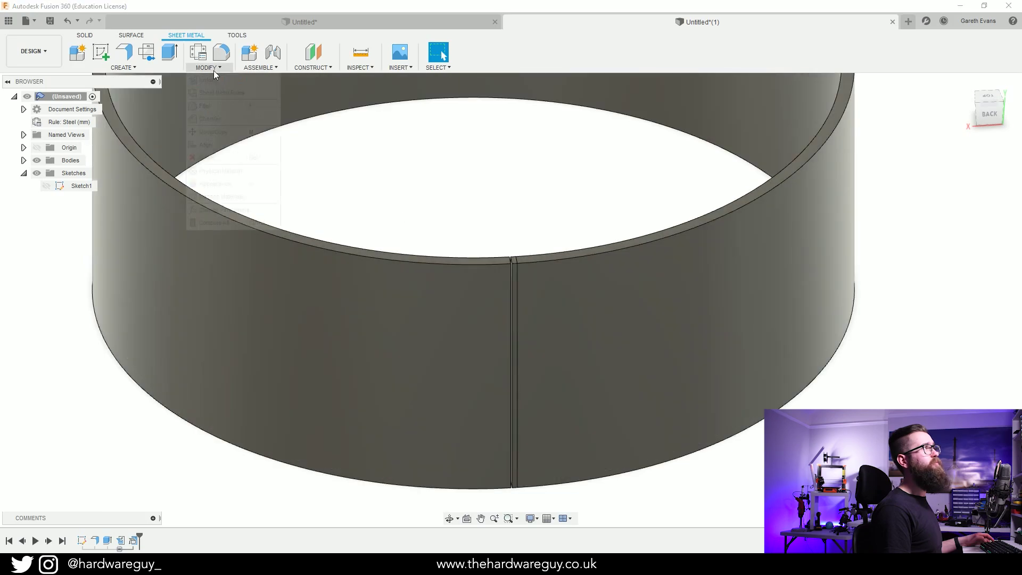
click(207, 79)
scroll(508, 190, up, 3)
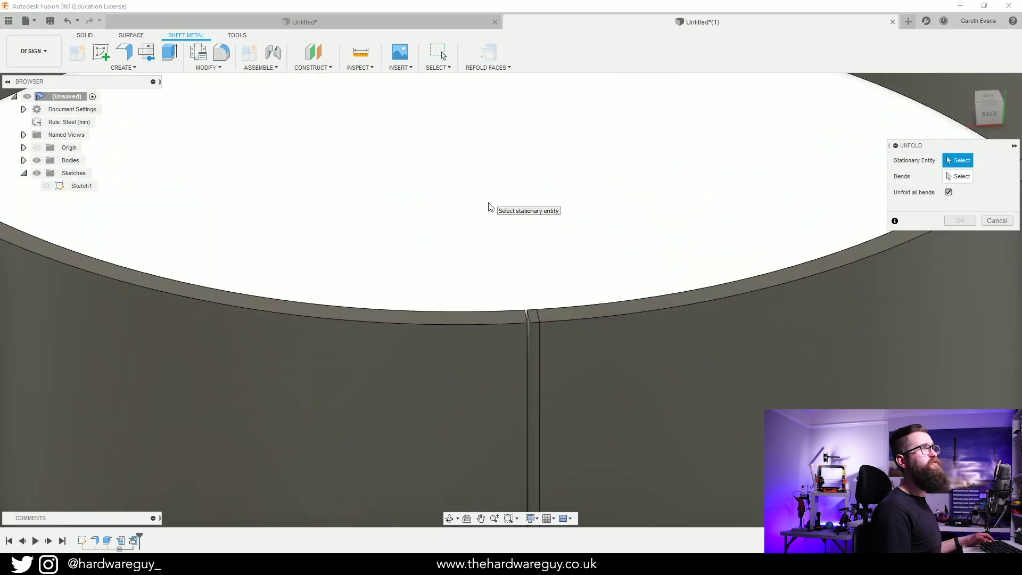
middle_drag(575, 226, 544, 204)
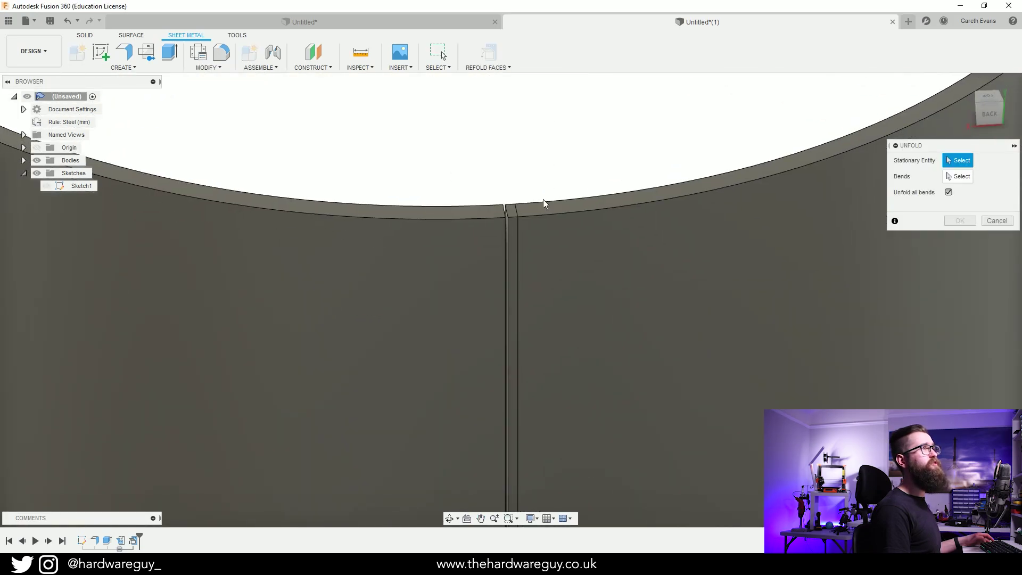
click(516, 264)
scroll(479, 314, down, 5)
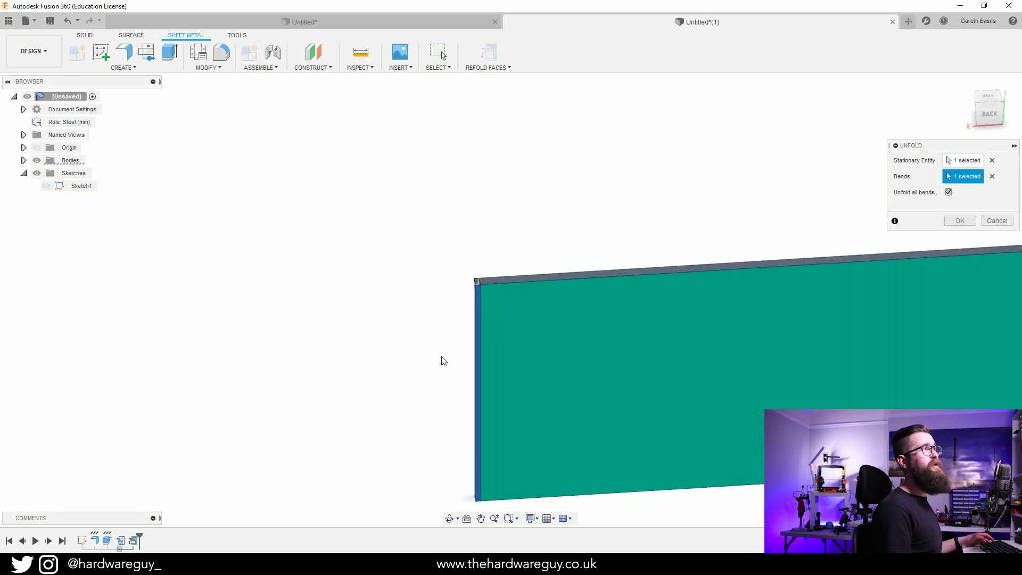
middle_drag(520, 274, 296, 206)
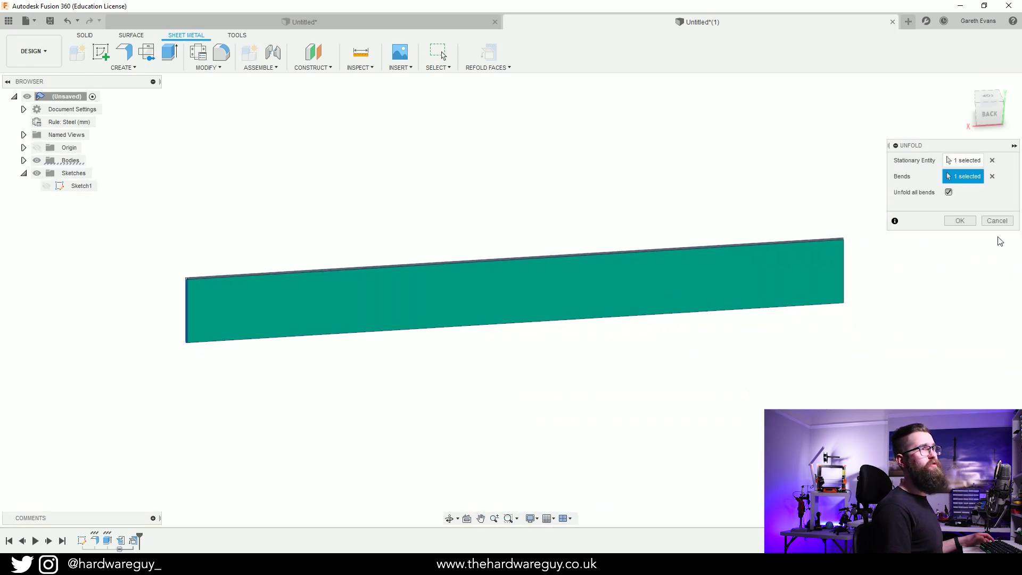
click(958, 220)
mouse_move(570, 397)
middle_down()
mouse_move(595, 388)
mouse_move(578, 385)
middle_up()
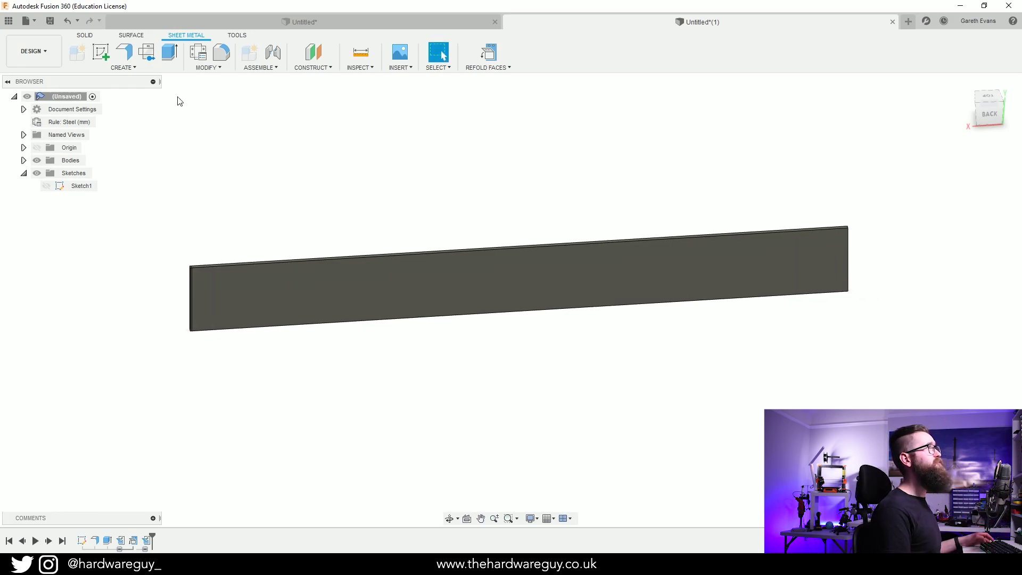
Step: Sketch on the plate face and add 'thehardwareguy' text in Arial at 25 mm height
click(100, 52)
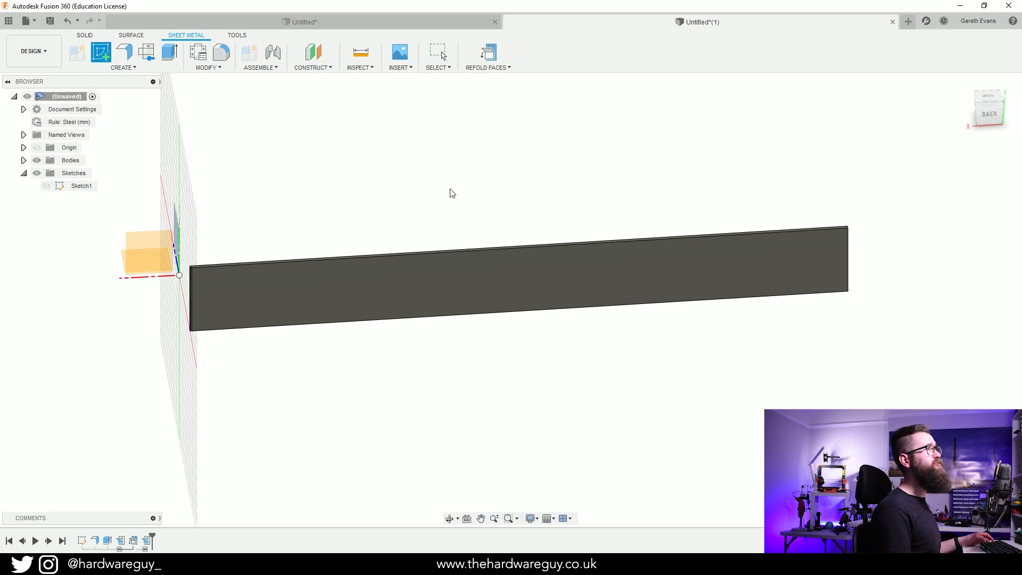
click(499, 270)
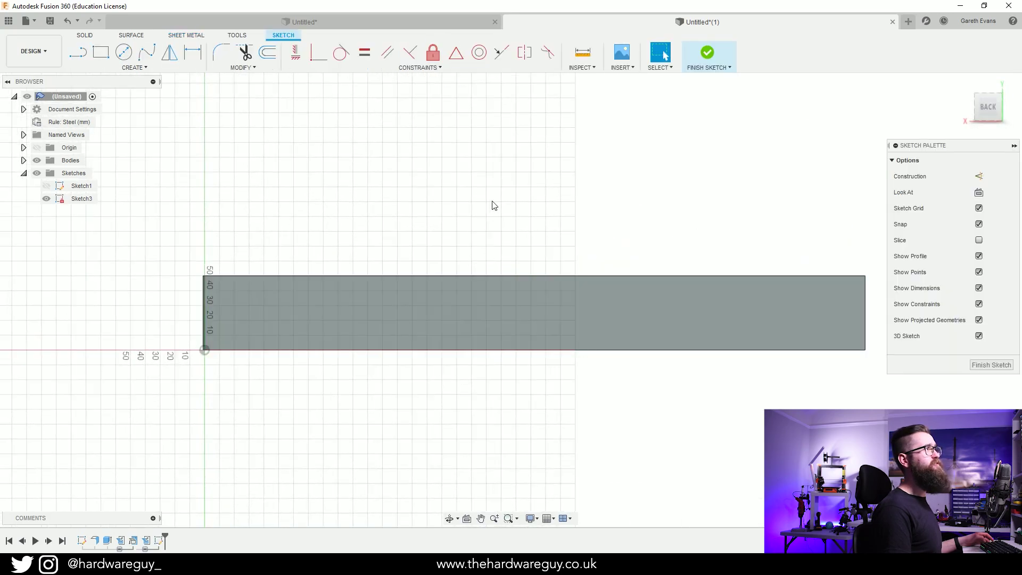
click(135, 67)
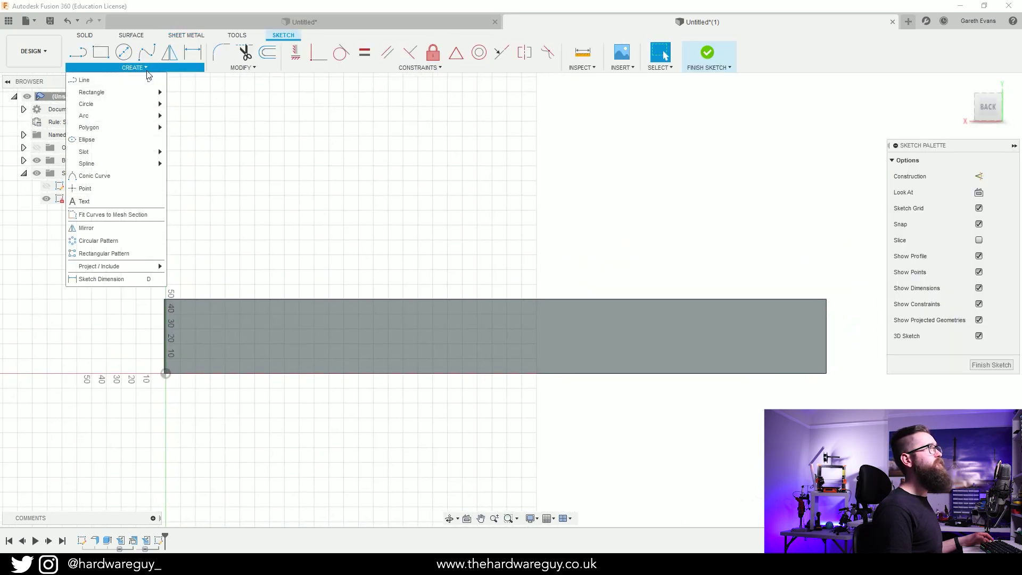
click(103, 200)
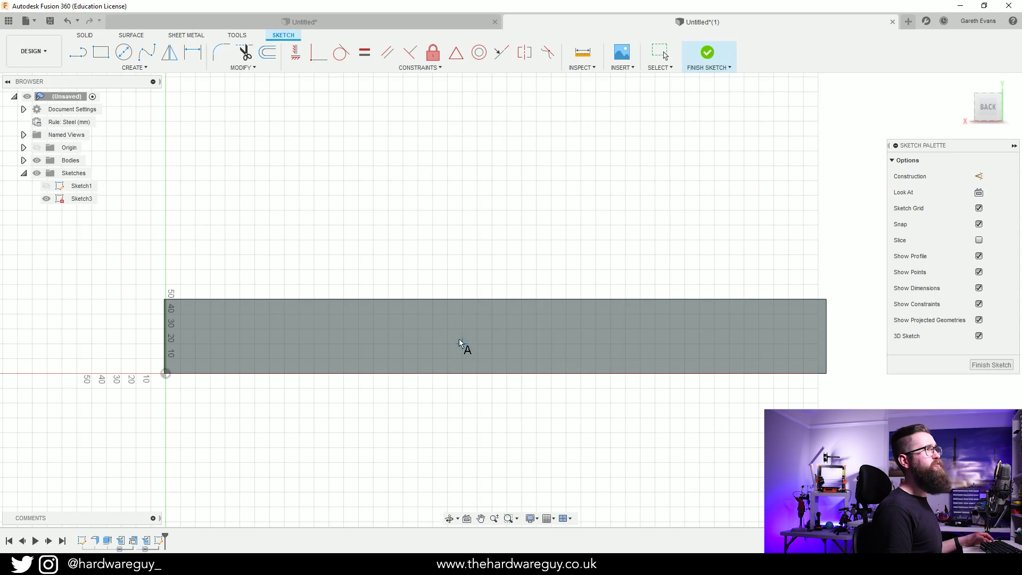
click(433, 331)
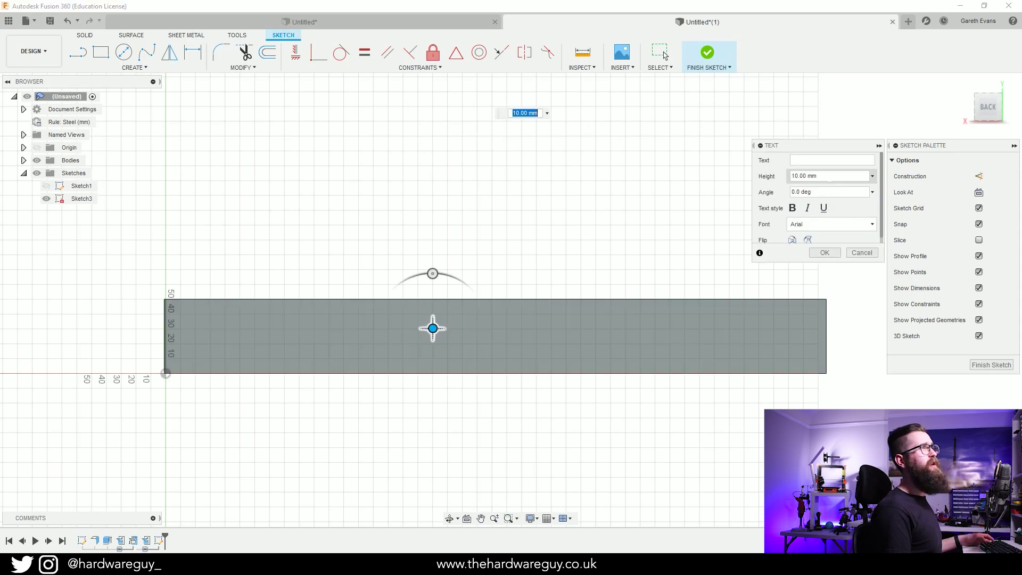
text(thehar)
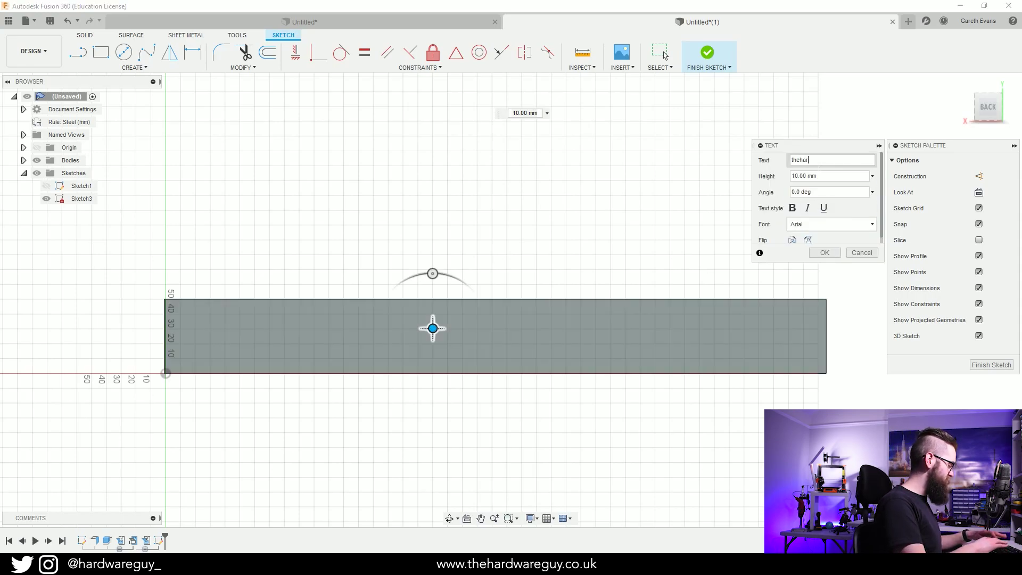
text(dwareguy)
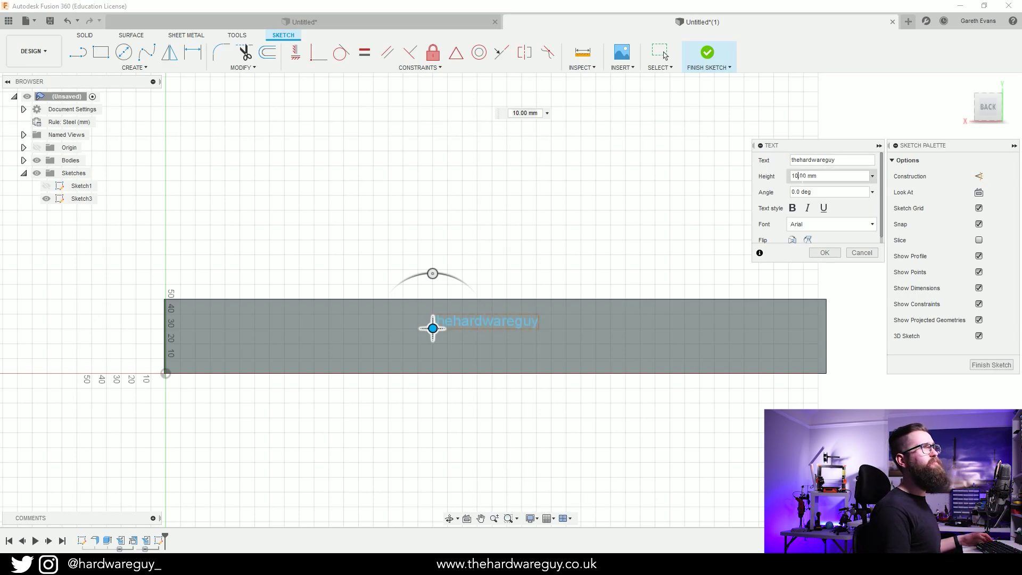
key(BackSpace)
key(BackSpace)
text(25)
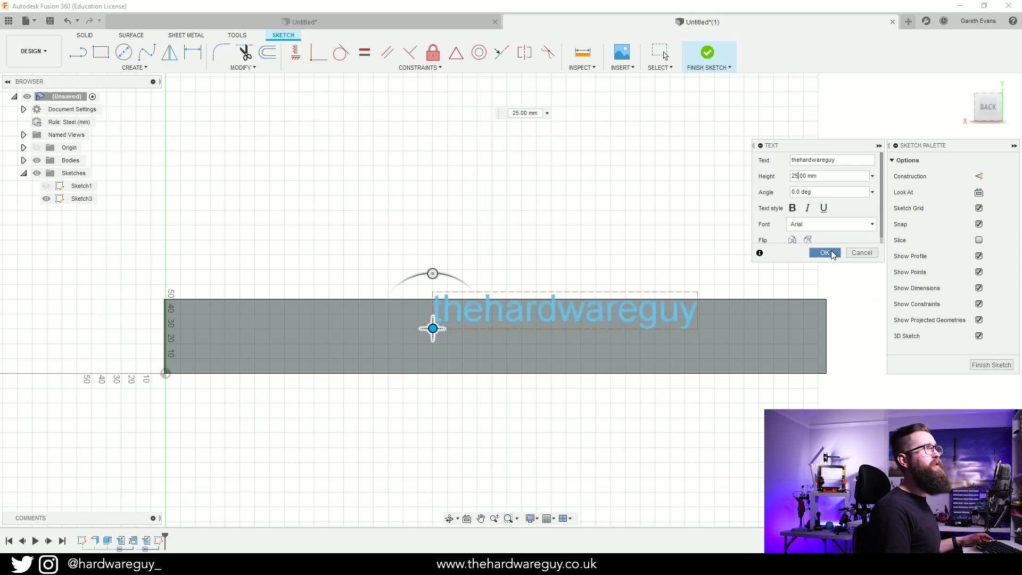
click(824, 253)
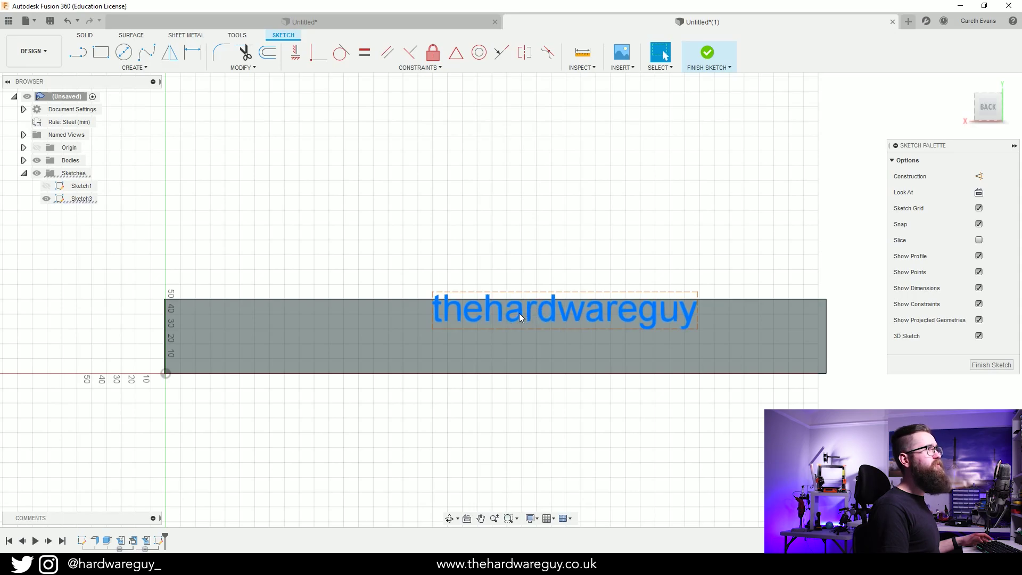
Step: Drag the text left and down to a new spot on the flat strip
double_click(503, 315)
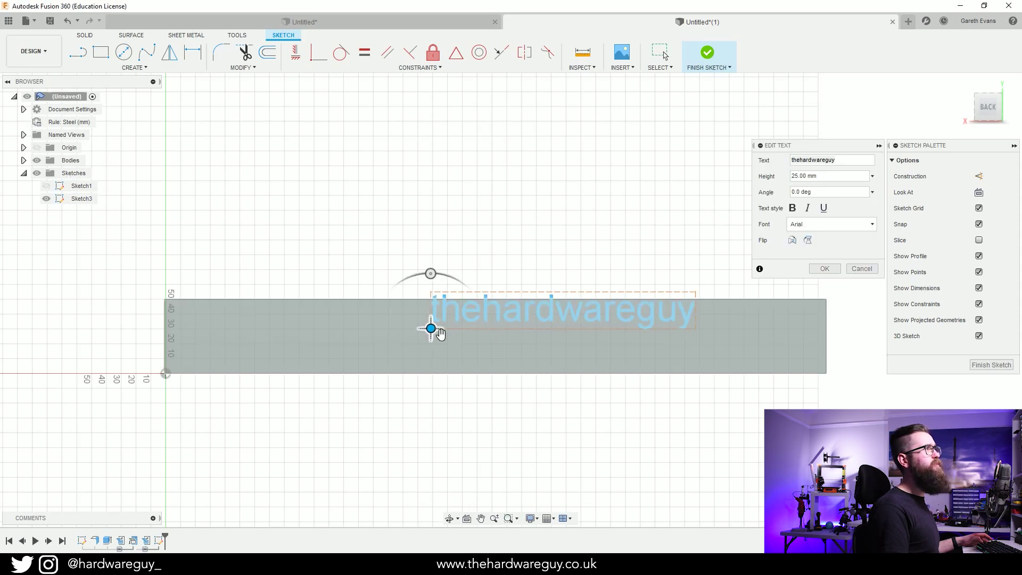
drag(439, 334, 378, 358)
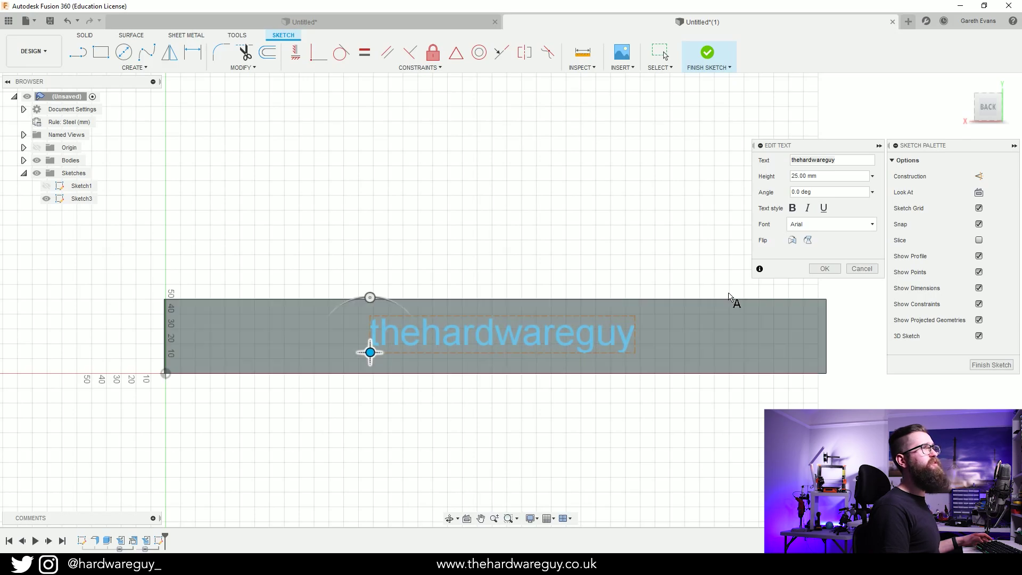
click(825, 269)
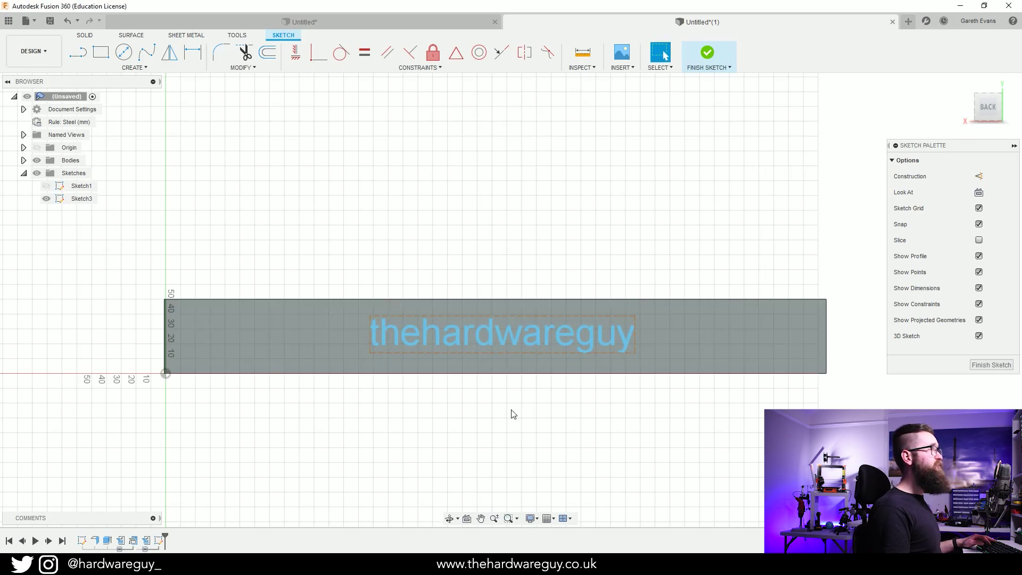
Step: Dimension the text's corner 137.756 horizontally and 13.846 vertically from the strip's corner
key(d)
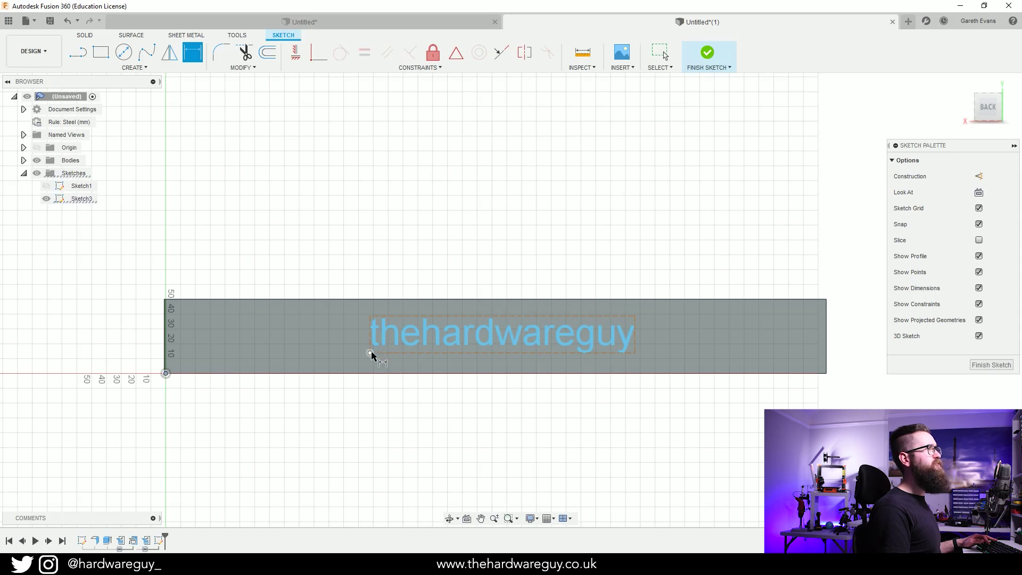
click(370, 354)
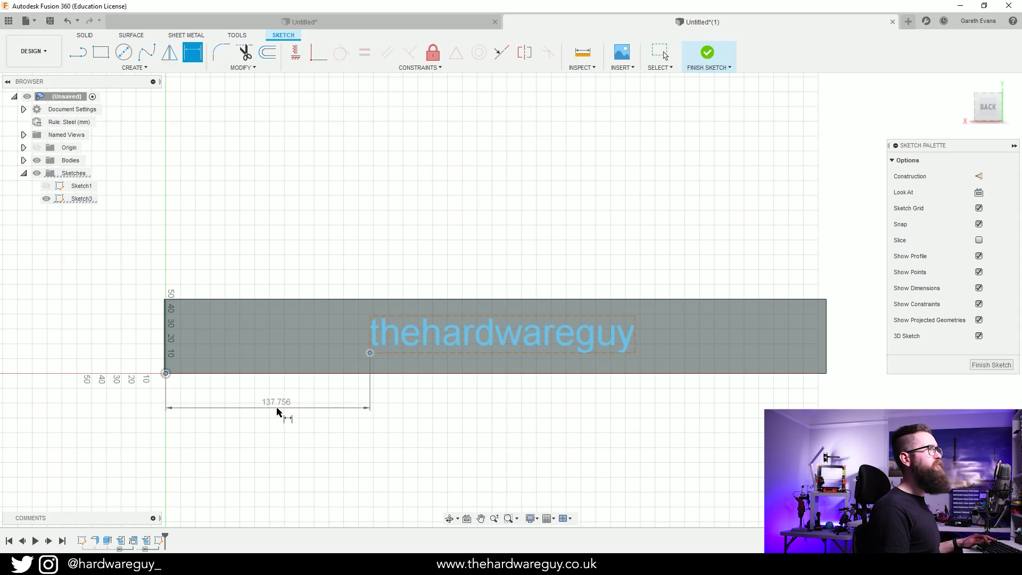
click(277, 411)
key(Return)
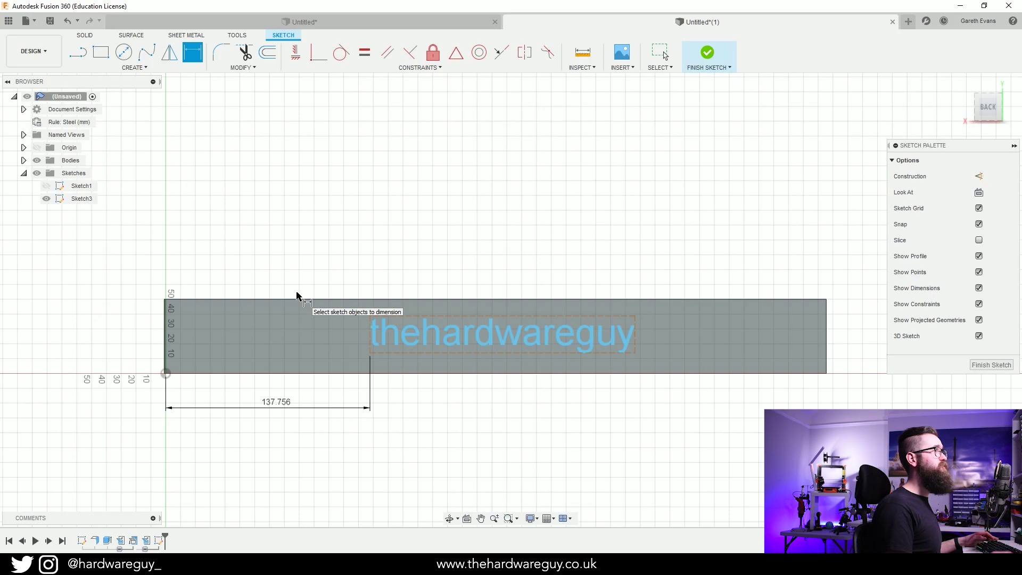
click(370, 353)
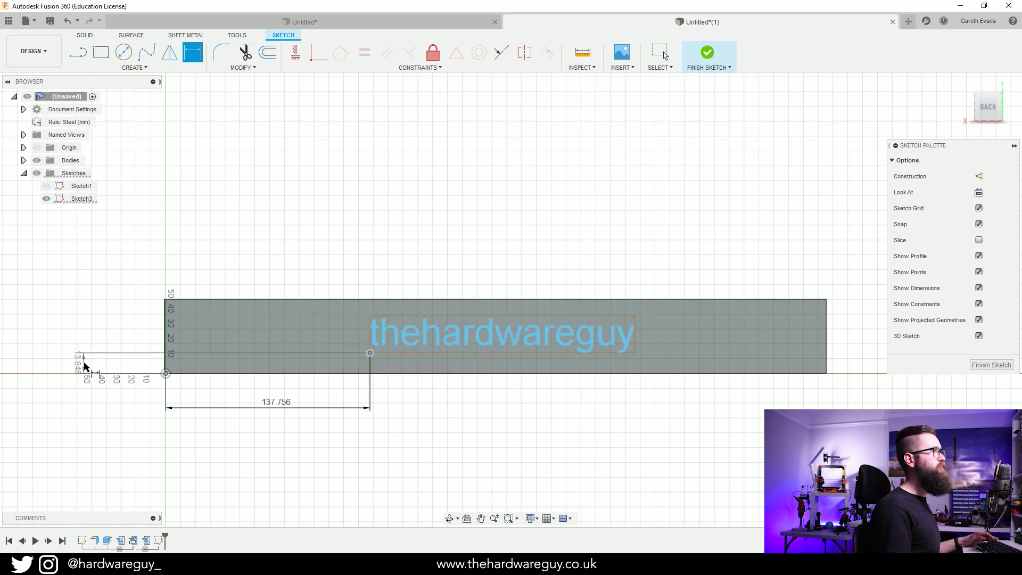
click(84, 366)
key(Return)
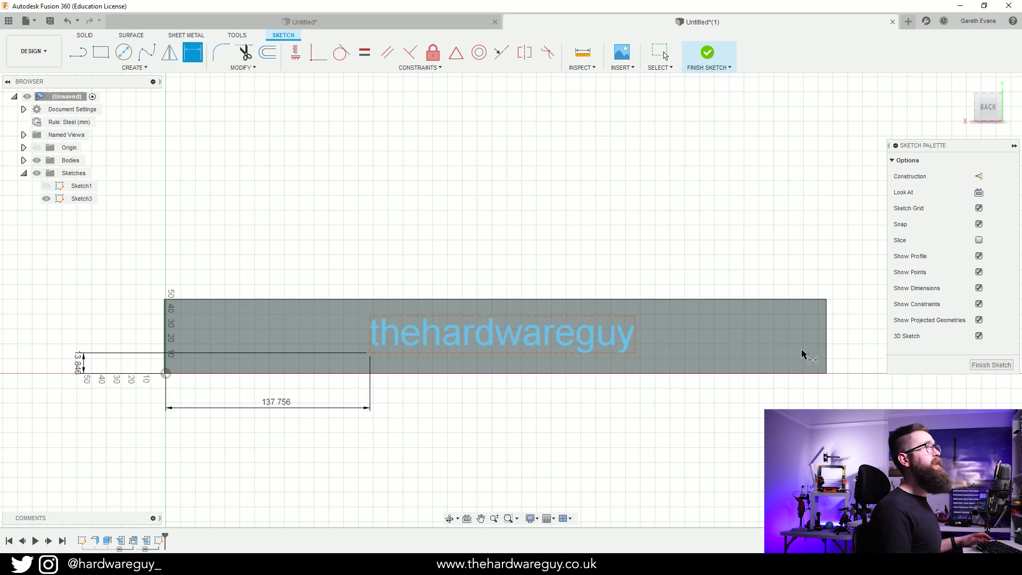
Step: Finish the sketch and extrude the 'thehardwareguy' text profile 5 mm, joined to the strip
click(706, 52)
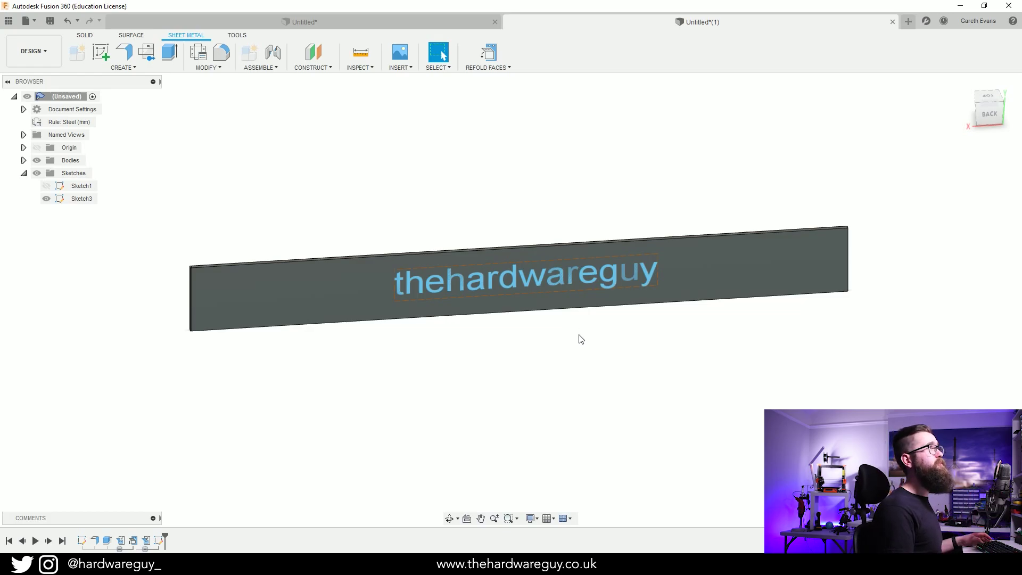
shift+middle_drag(581, 339, 588, 342)
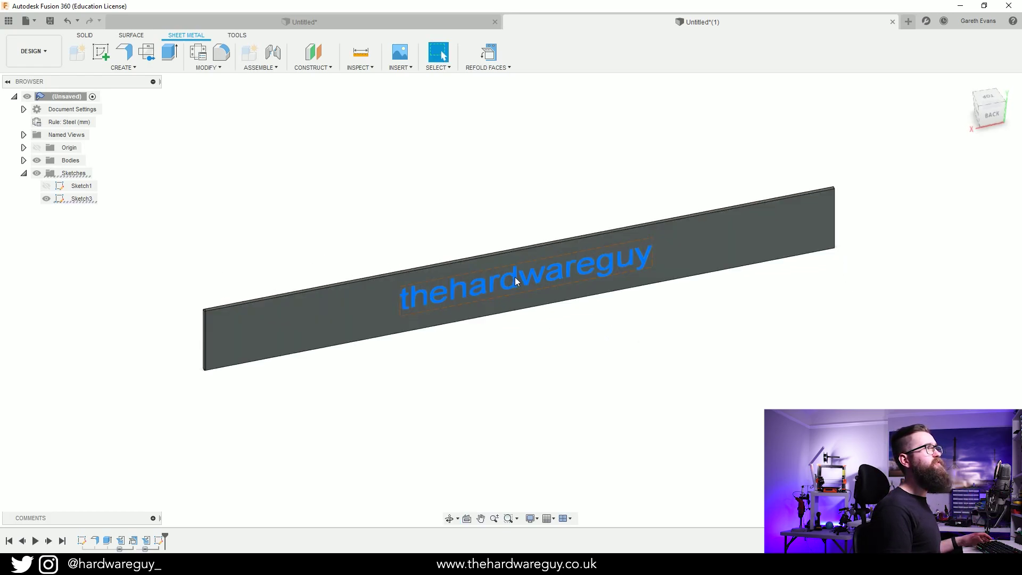
click(169, 52)
shift+middle_drag(502, 344, 545, 325)
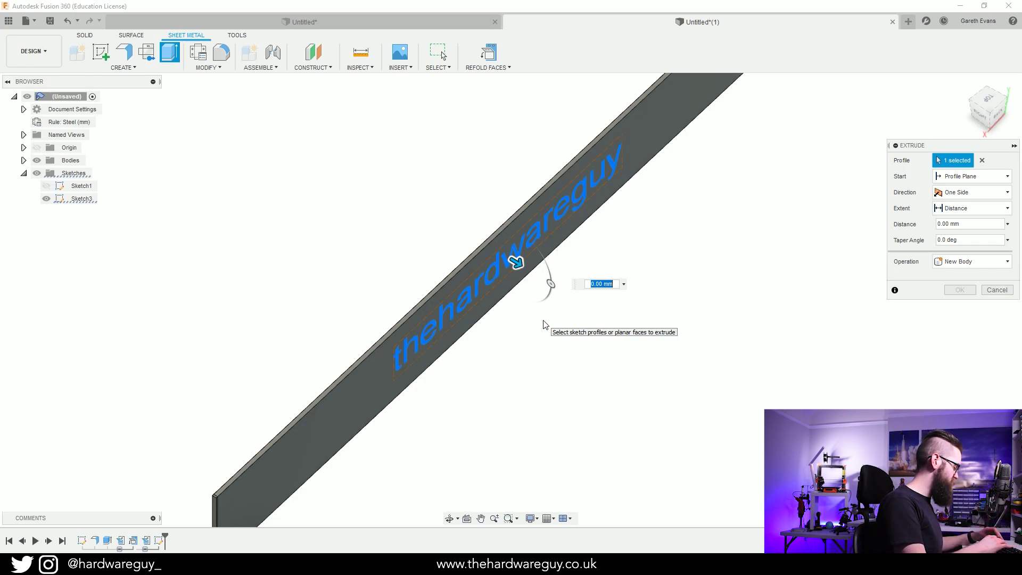
key(Return)
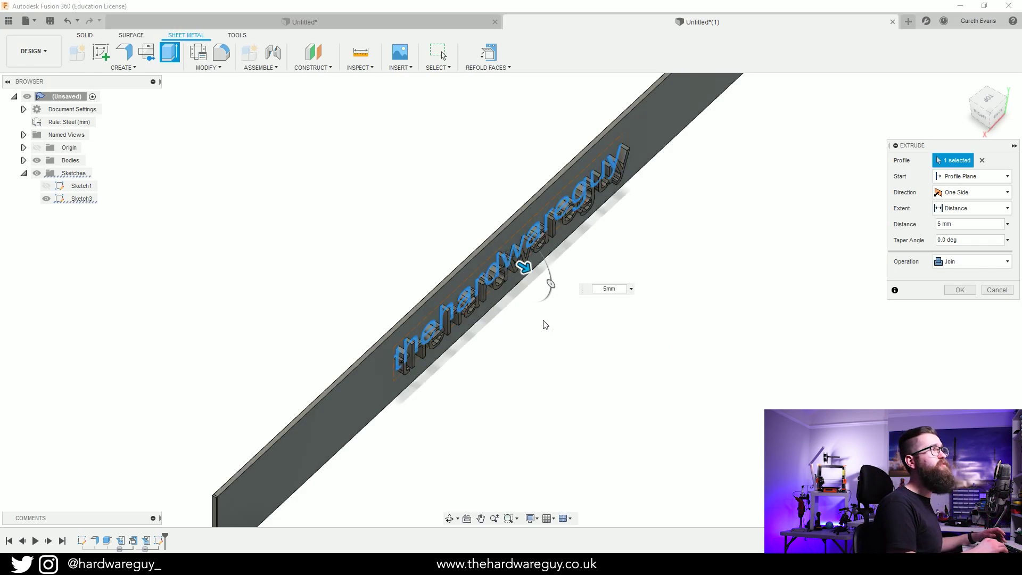
key(Return)
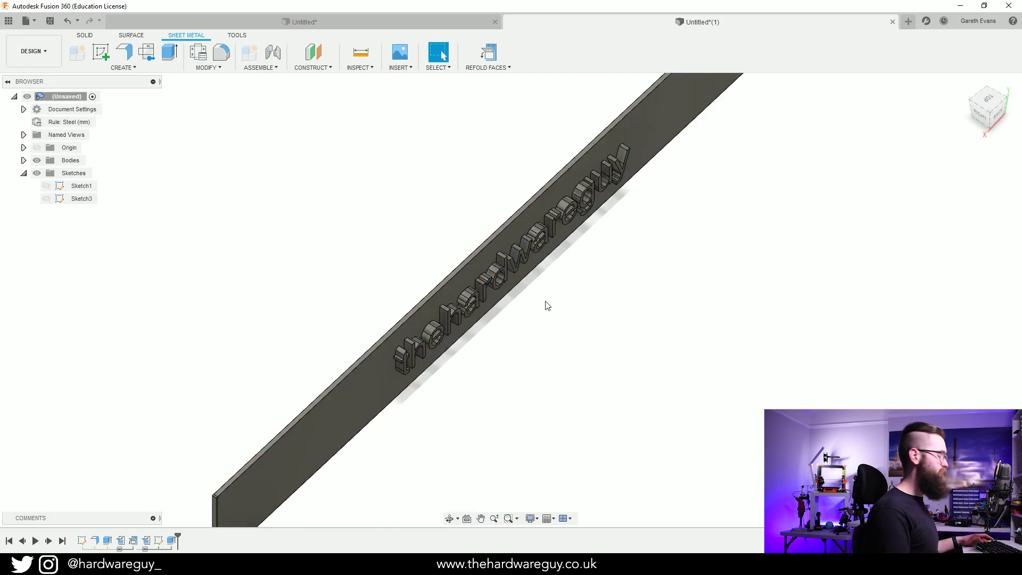
shift+middle_drag(672, 379, 643, 370)
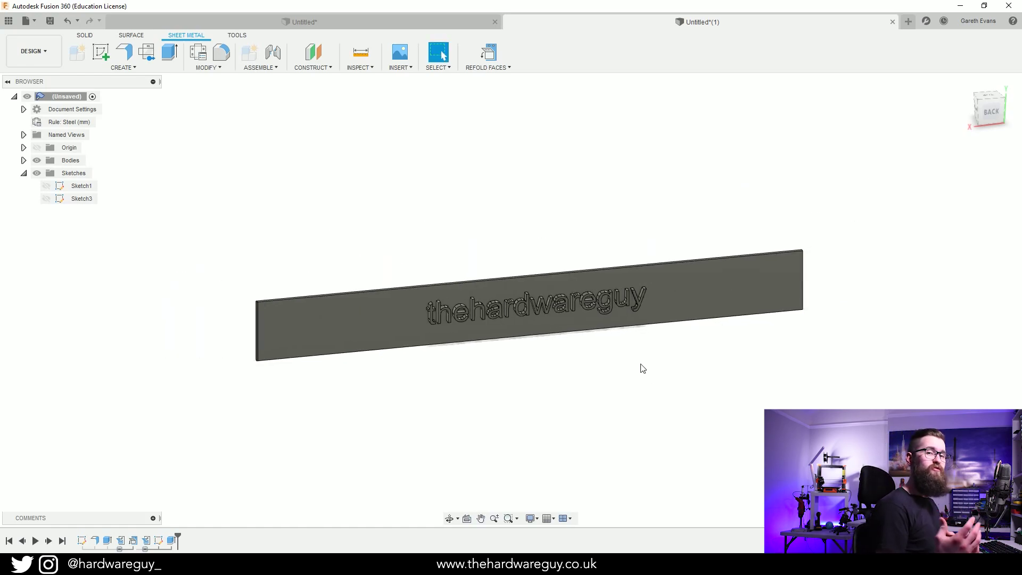
Step: Refold the flat strip into a closed ring and orbit around it to check the text and seam
click(493, 56)
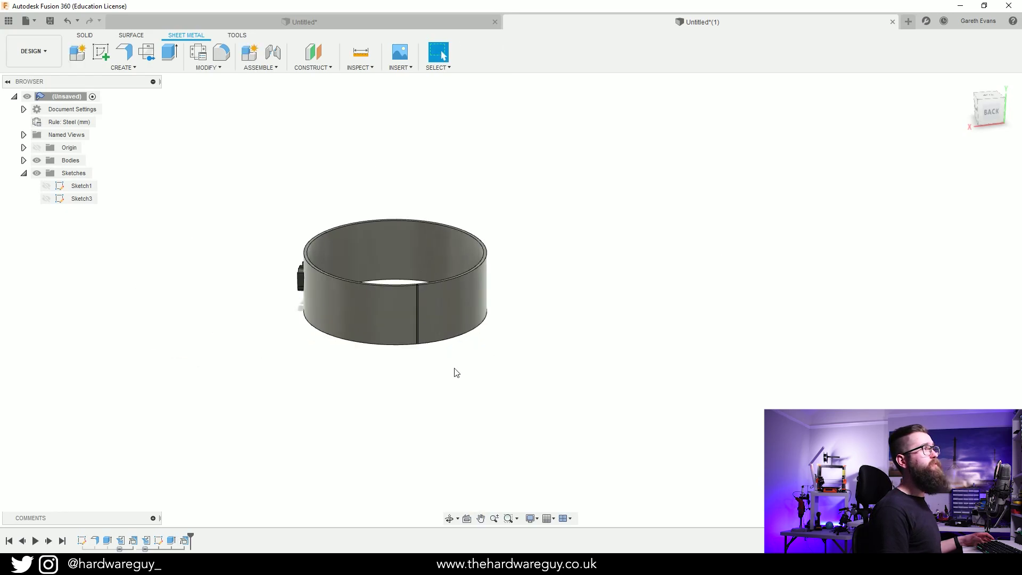
shift+middle_drag(456, 372, 609, 372)
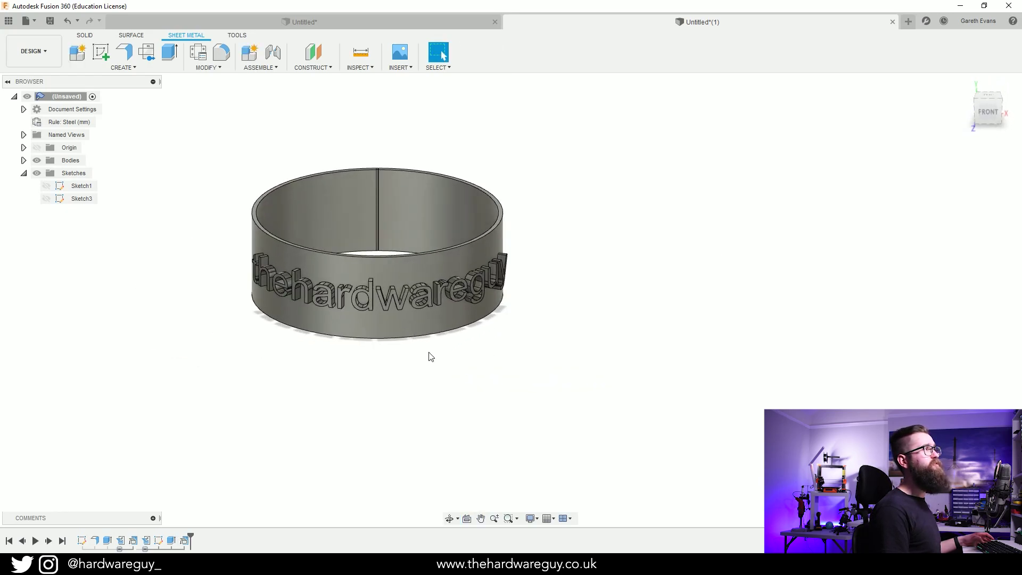
shift+middle_drag(380, 369, 422, 376)
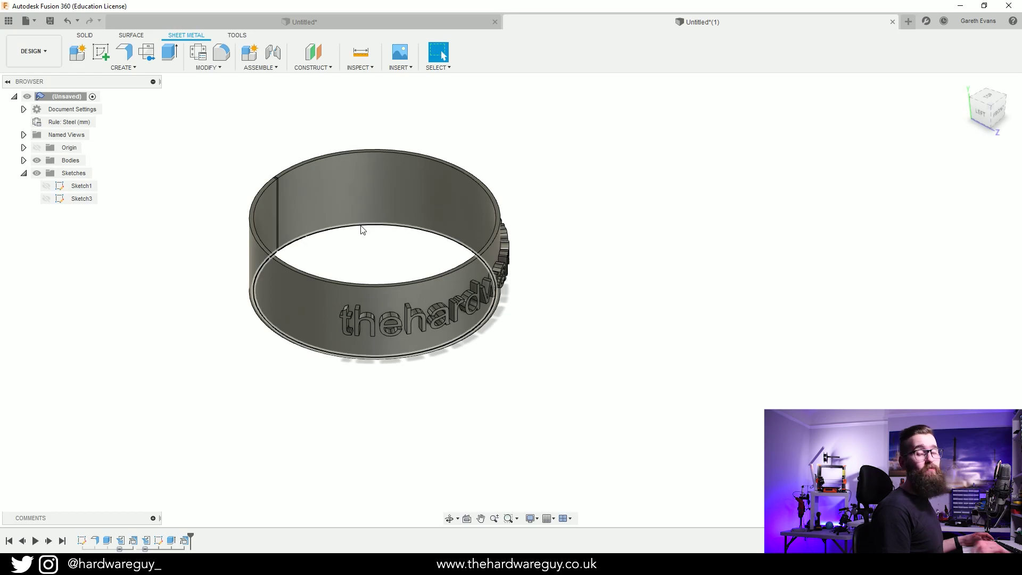
shift+middle_drag(531, 335, 486, 335)
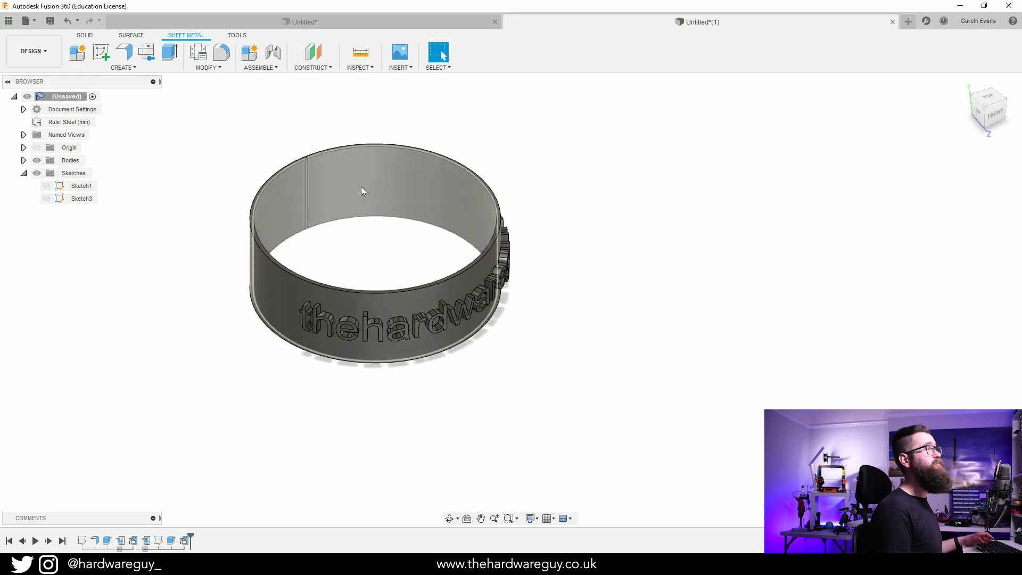
shift+middle_drag(177, 243, 404, 273)
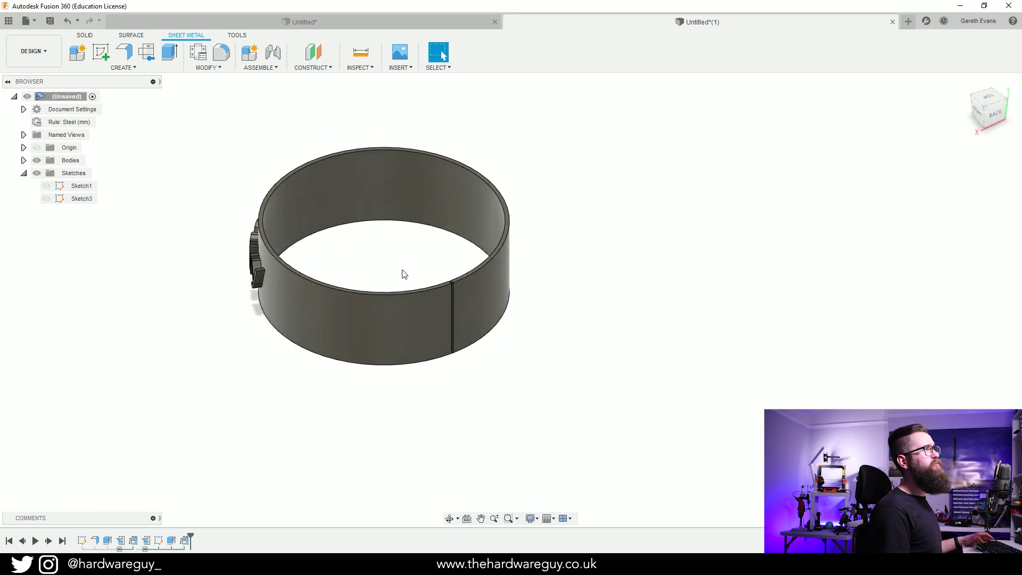
Step: Extrude the seam's end face 0.30 mm with the Join operation to close the gap
scroll(519, 286, up, 5)
scroll(519, 286, up, 6)
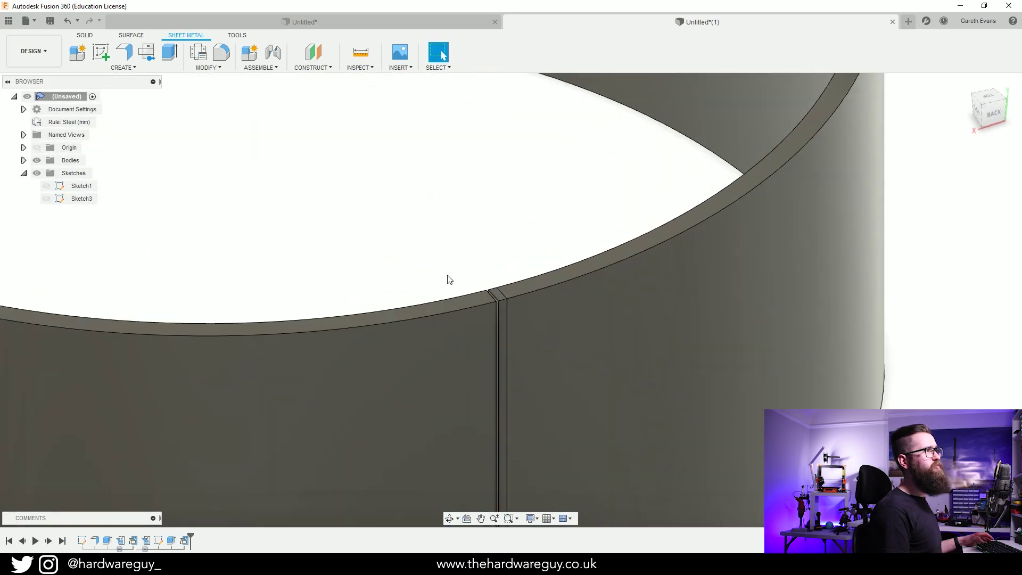
shift+middle_drag(517, 248, 499, 251)
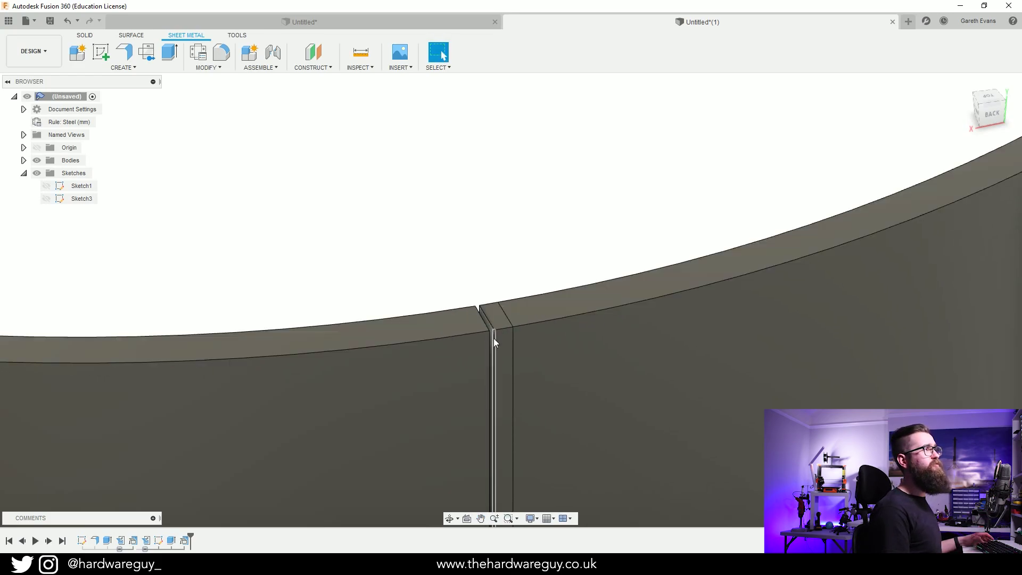
scroll(492, 337, up, 3)
click(476, 337)
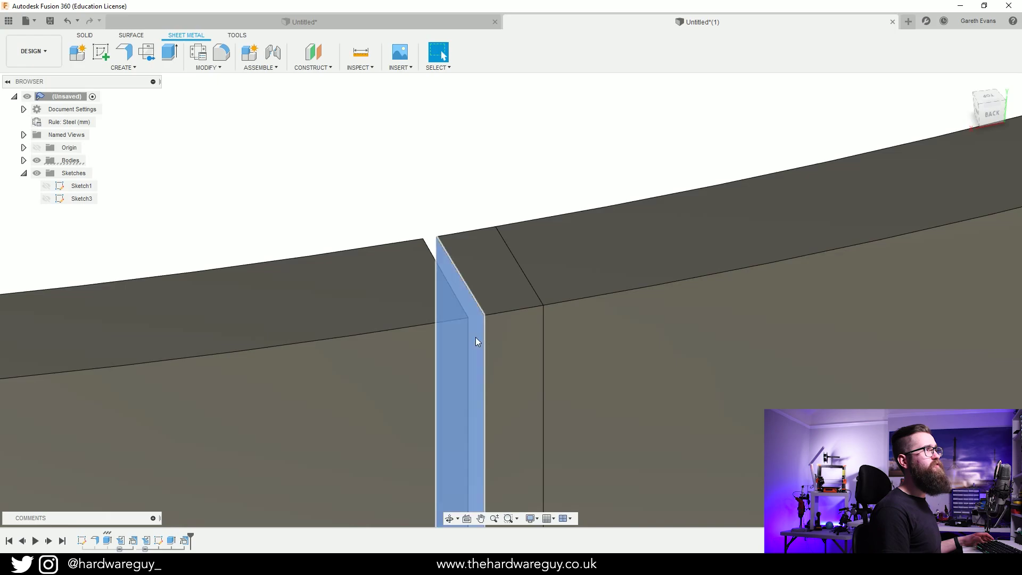
click(171, 54)
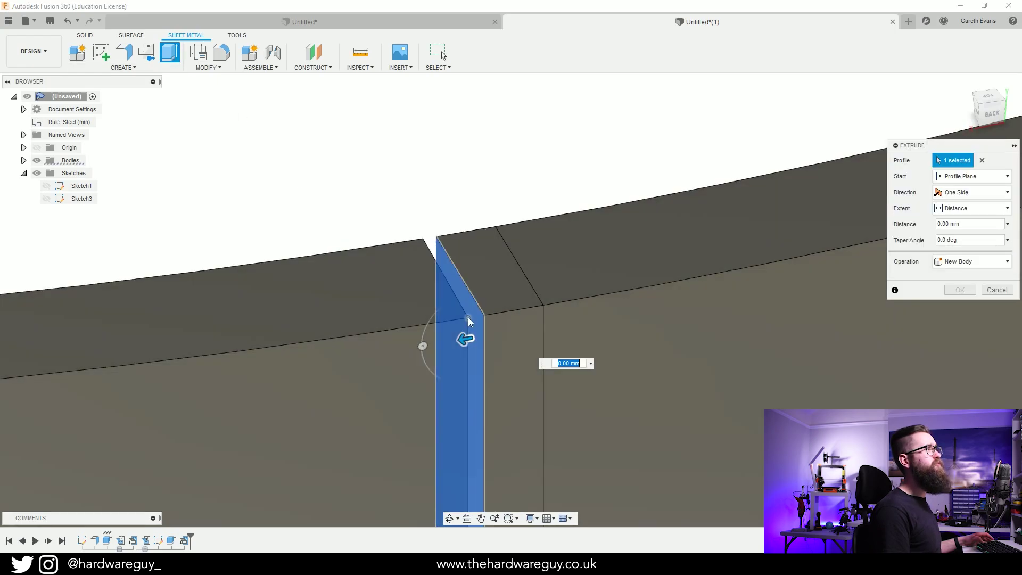
drag(469, 347, 447, 345)
click(974, 261)
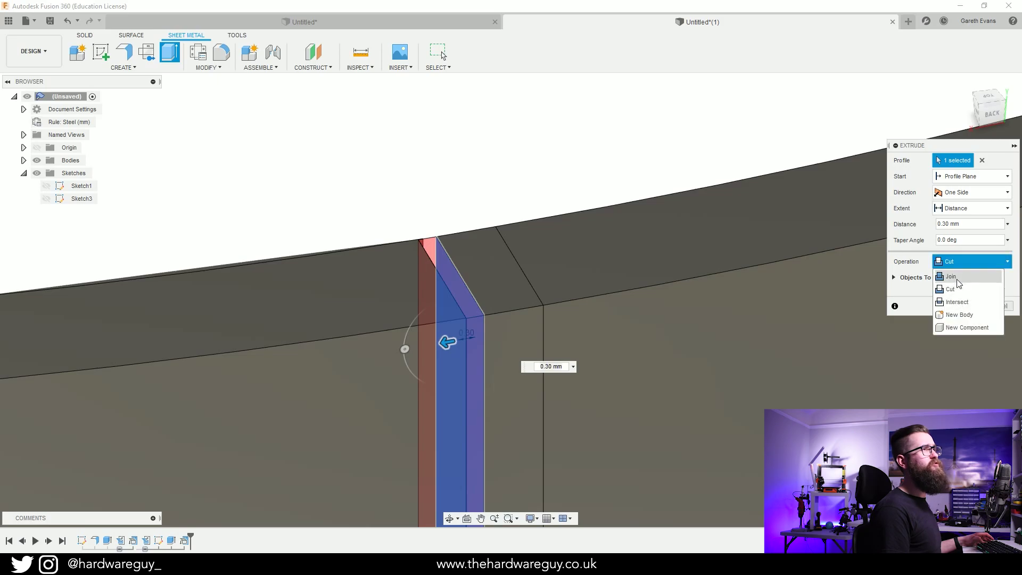
click(958, 276)
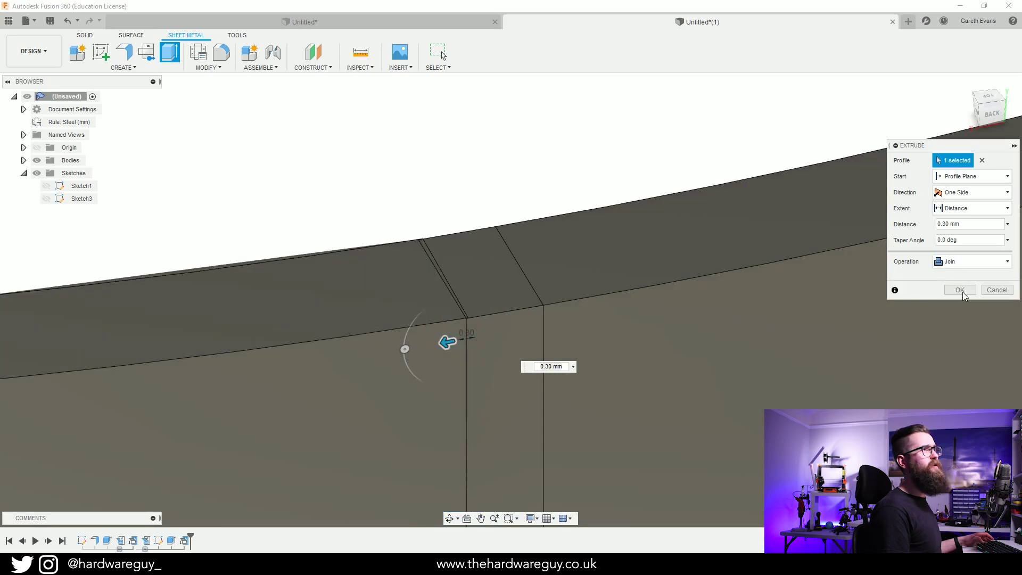
click(959, 290)
Step: Zoom out and orbit until the full ring shows the raised 'thehardwareguy' text straight on
scroll(695, 435, down, 10)
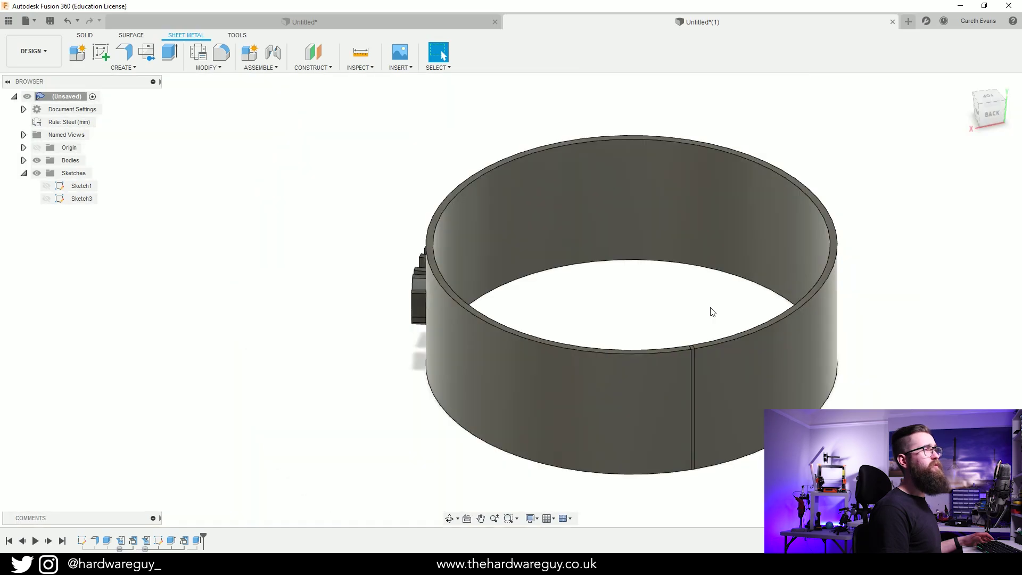
shift+middle_drag(713, 312, 553, 315)
shift+middle_drag(787, 426, 743, 411)
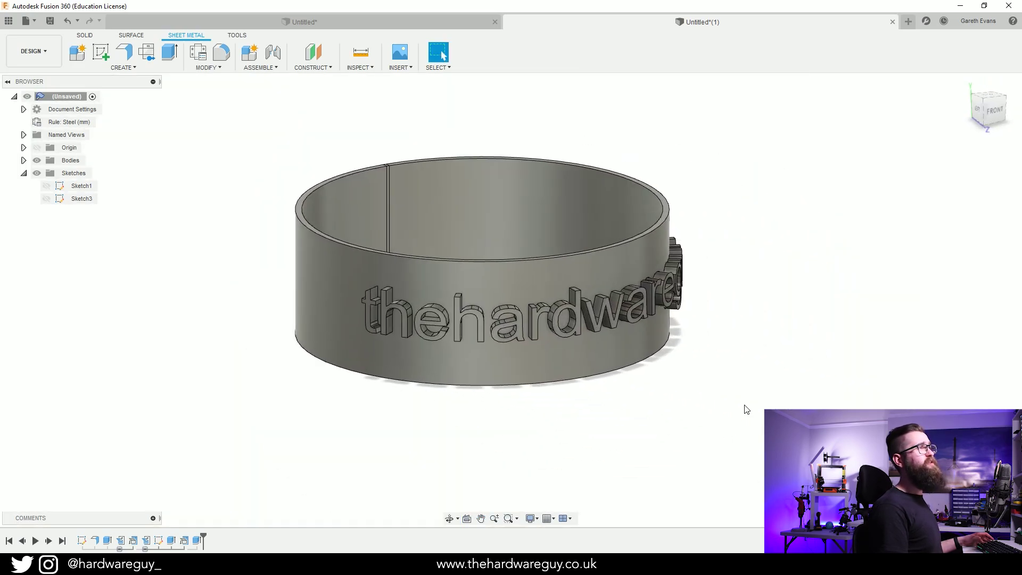